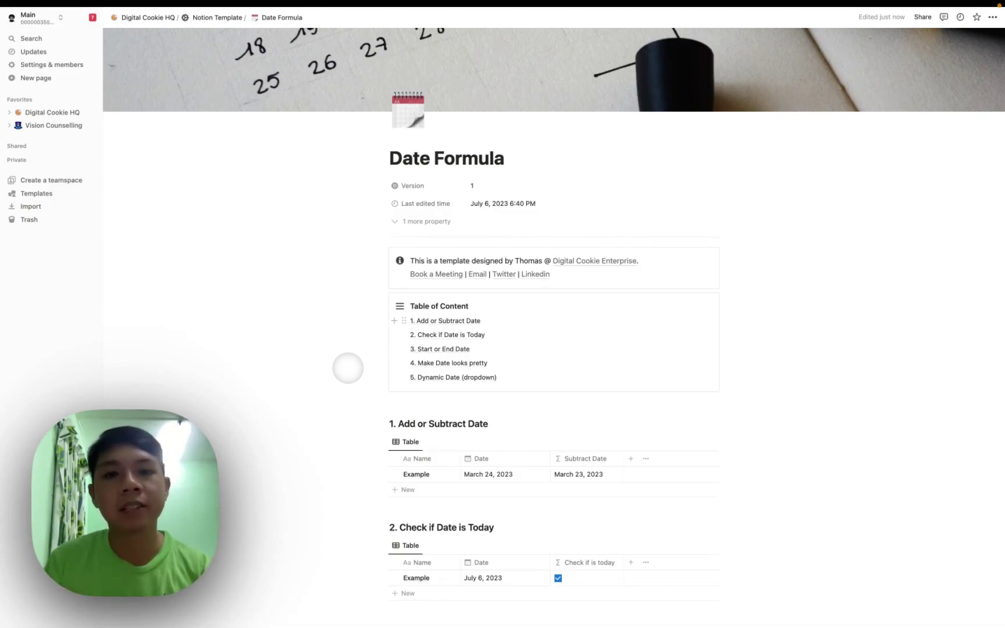
# View the Example row's date in the Add or Subtract Date table and open its Subtract Date formula.
pyautogui.scroll(-5, 348, 368)
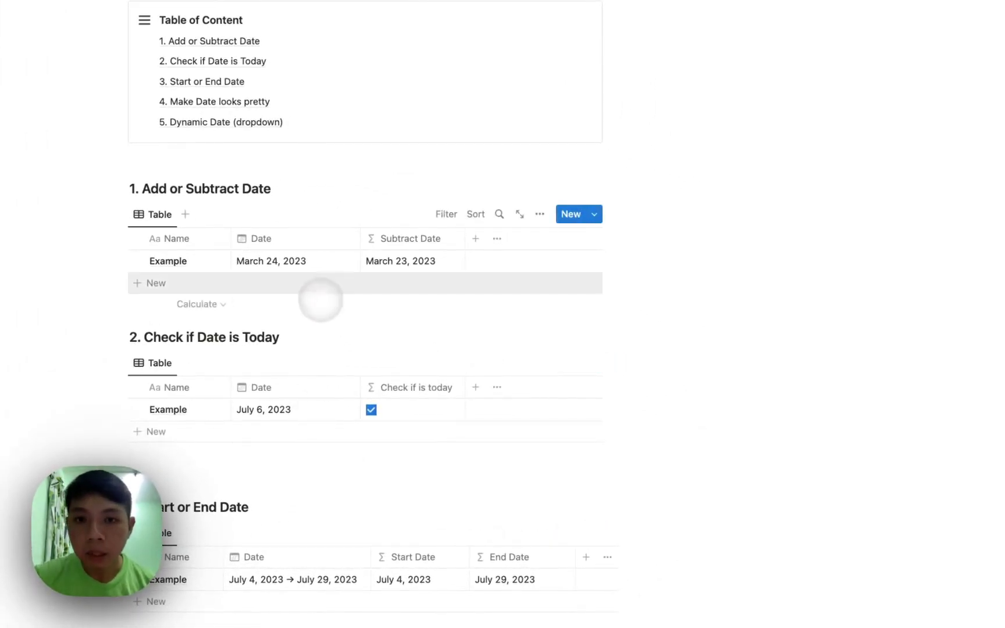
pyautogui.click(296, 267)
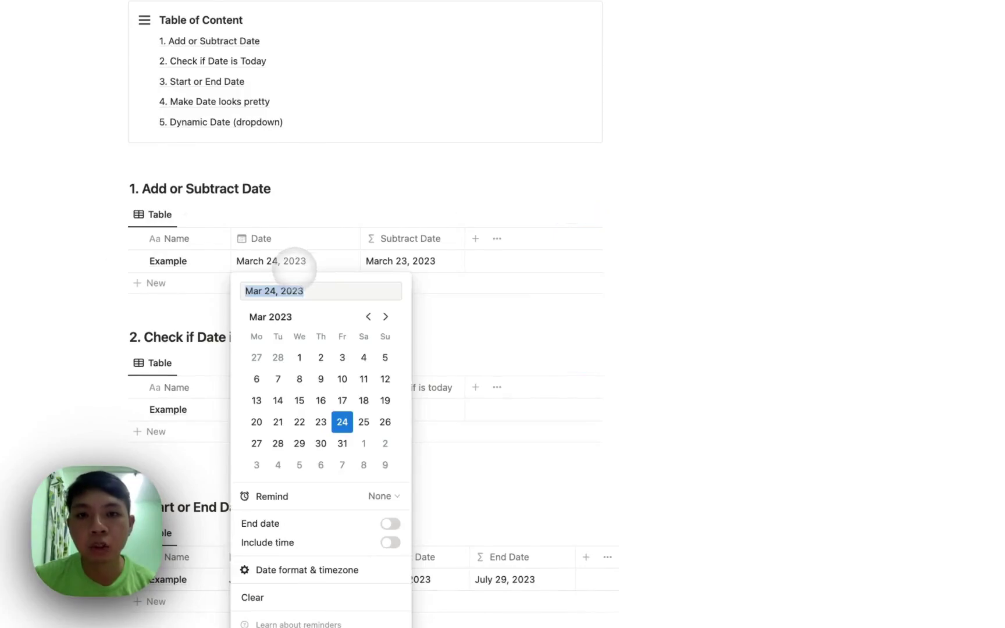
pyautogui.press('Escape')
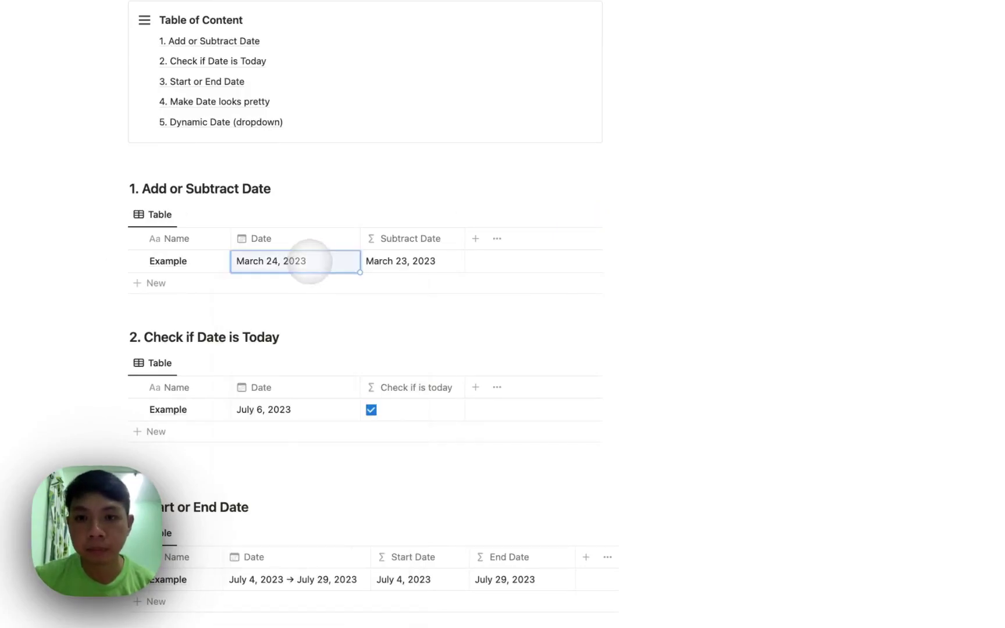
pyautogui.click(395, 261)
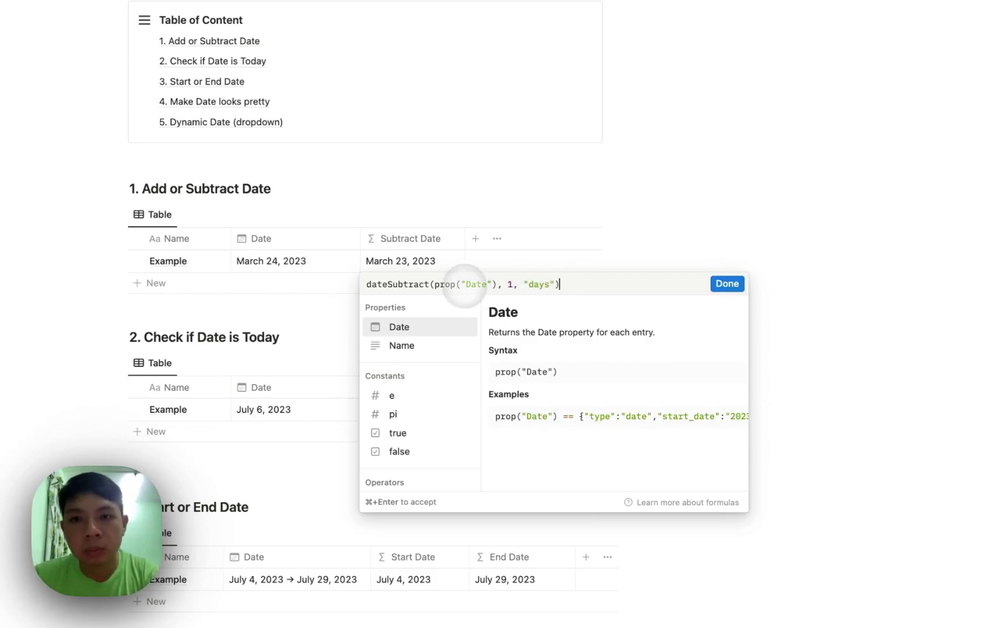
# Set the amount subtracted in the Subtract Date formula to 10 days.
pyautogui.moveTo(435, 284); pyautogui.dragTo(499, 285)
pyautogui.click(498, 286)
pyautogui.doubleClick(511, 284)
pyautogui.press('BackSpace')
pyautogui.write('10')
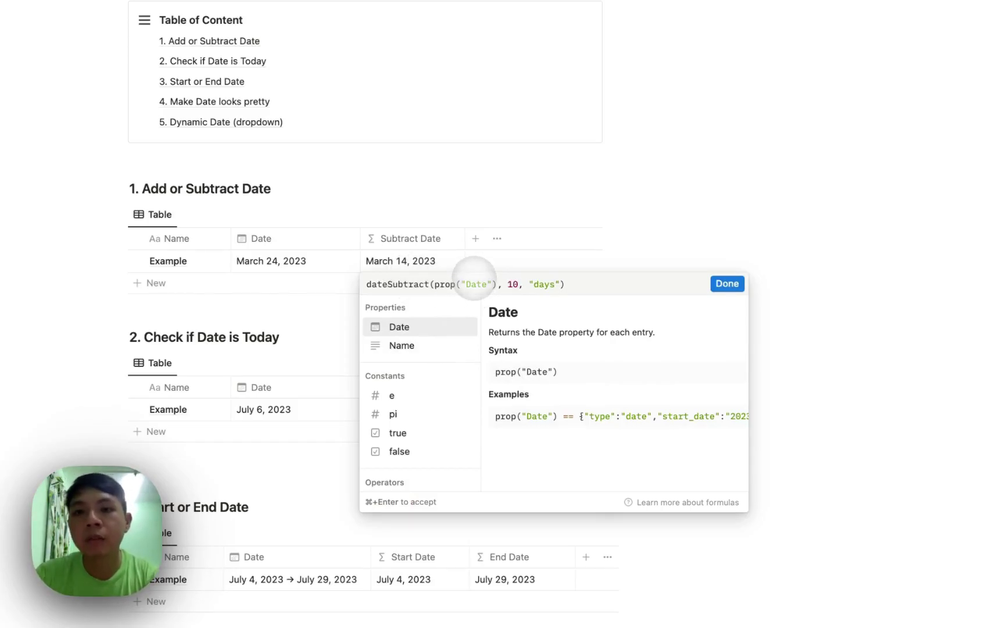
# Rewrite the Subtract Date formula as dateSubtract(prop("Date"), 5, "minutes") and close the editor.
pyautogui.press('super+a')
pyautogui.write('dateSubtract(')
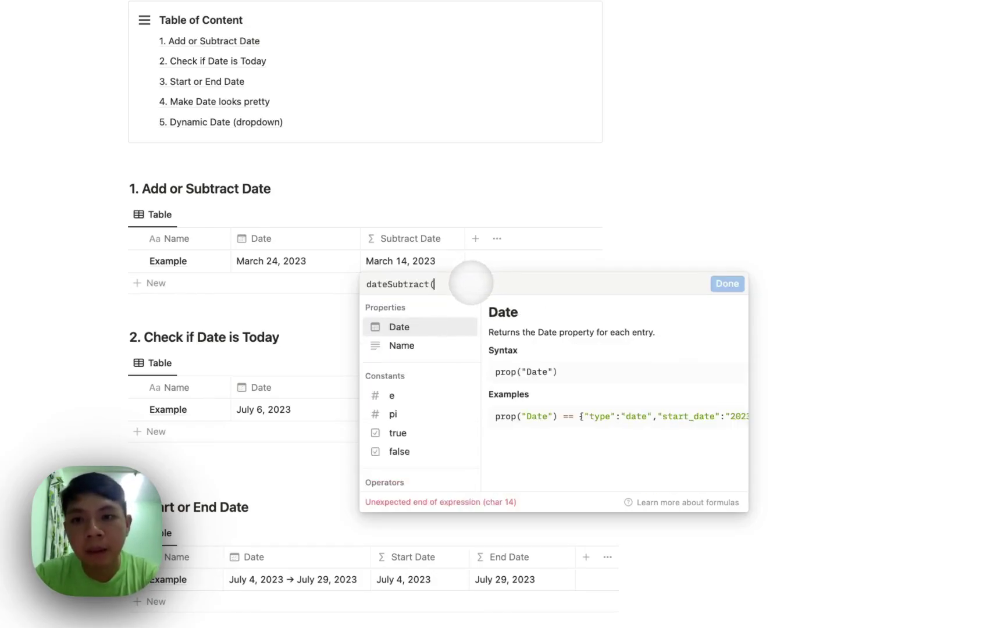
pyautogui.write('prop')
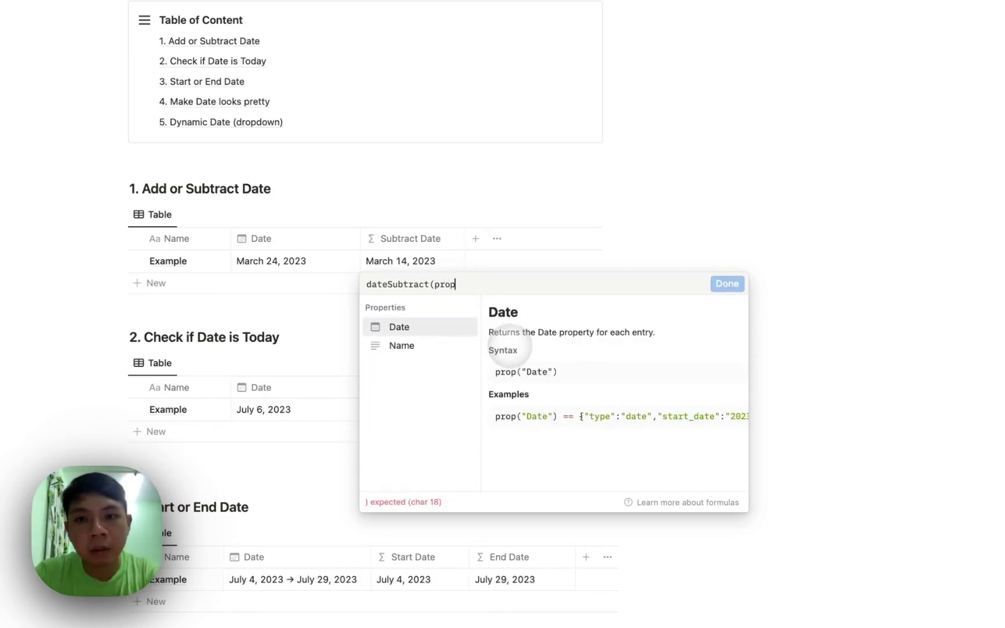
pyautogui.write('("Date"), ')
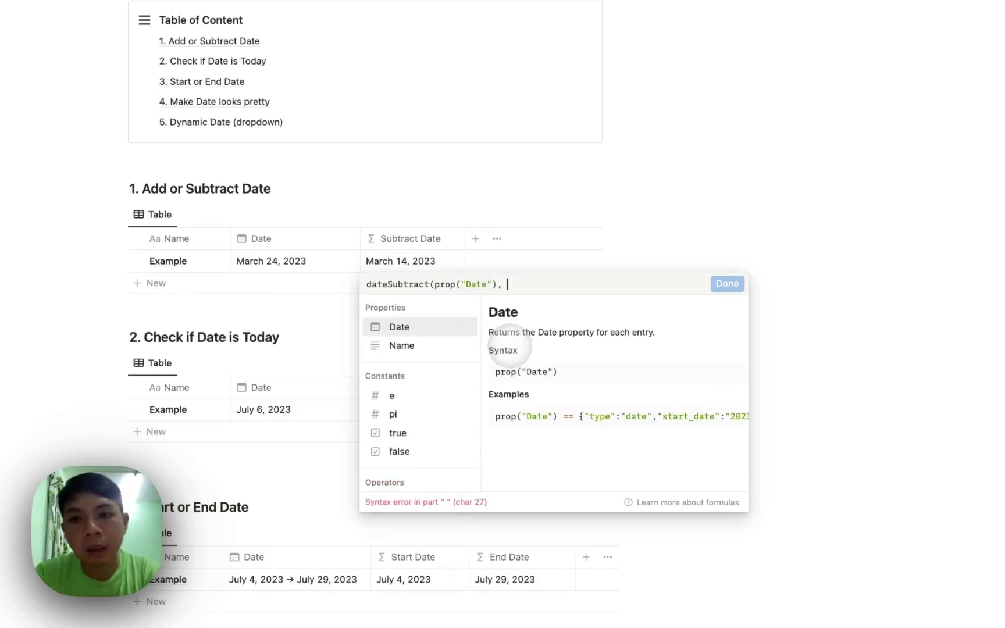
pyautogui.write('5, "')
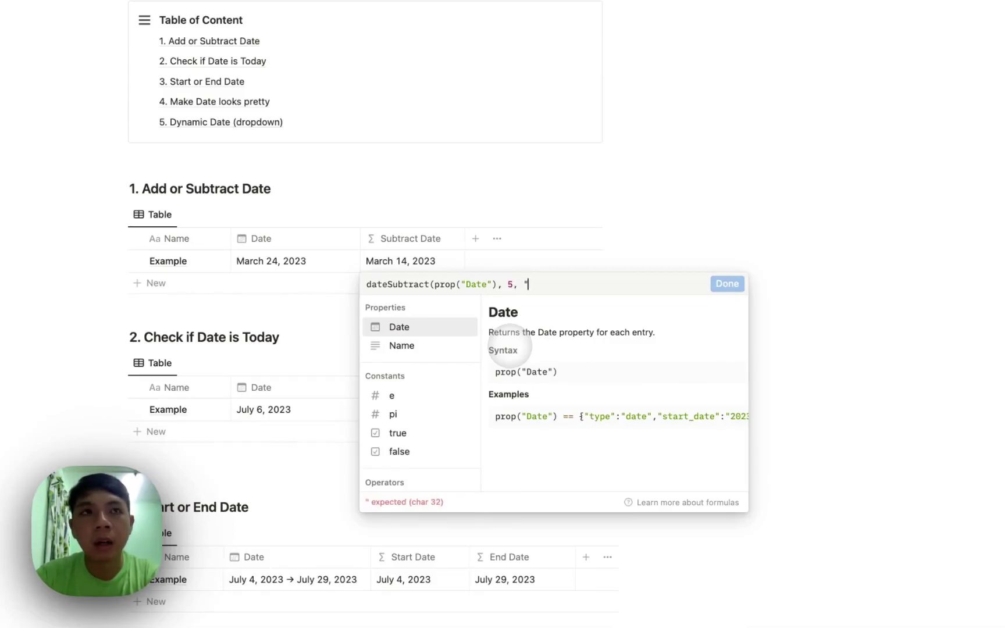
pyautogui.write('minutes")')
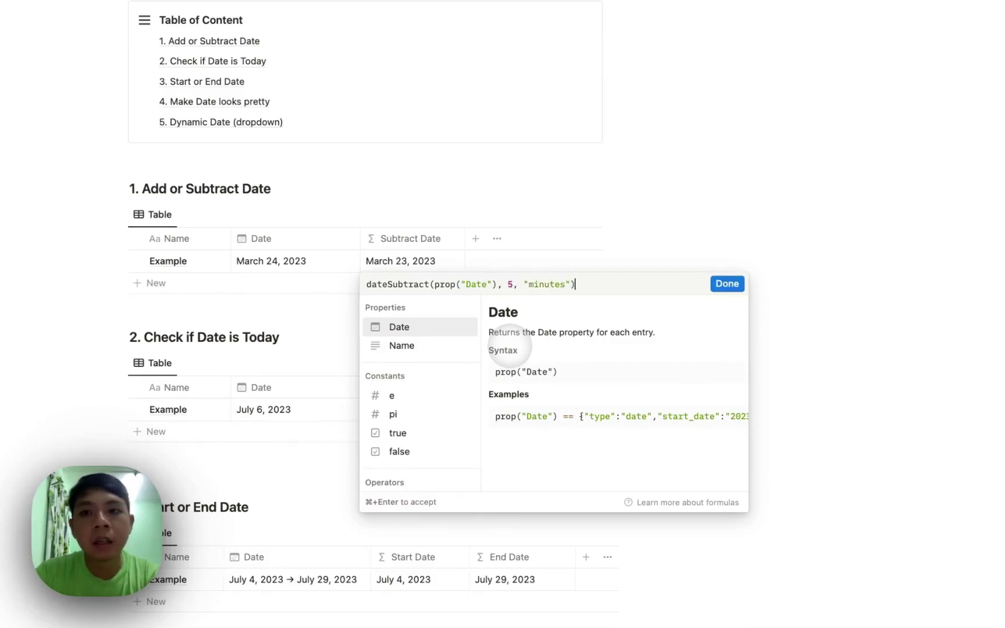
pyautogui.click(390, 260)
pyautogui.click(387, 260)
pyautogui.click(378, 259)
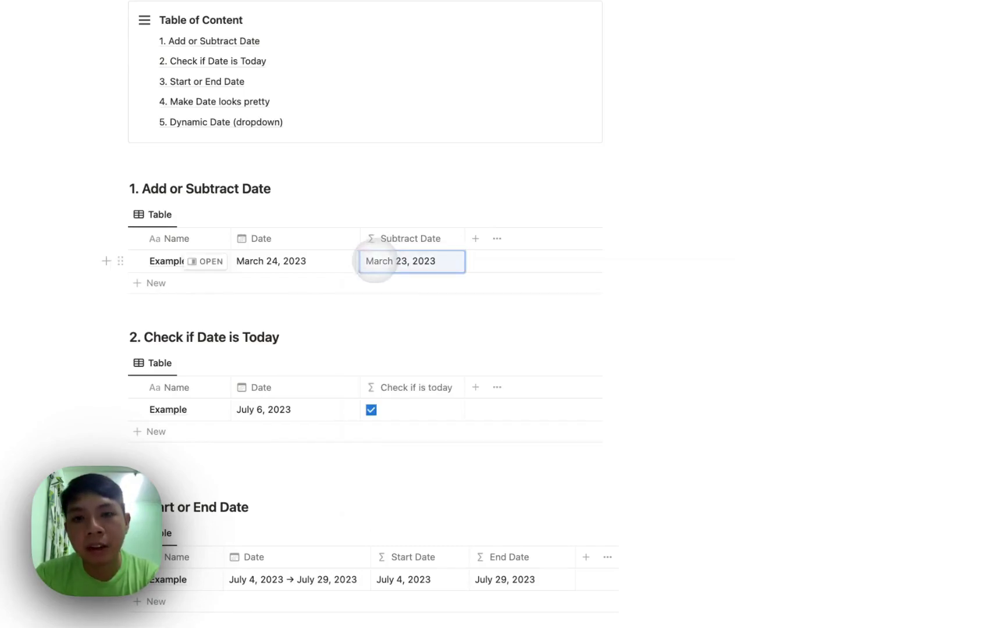
# Include a time of 2:00 PM in the Example row's date in the first table, and widen the Subtract Date column.
pyautogui.click(342, 260)
pyautogui.click(390, 542)
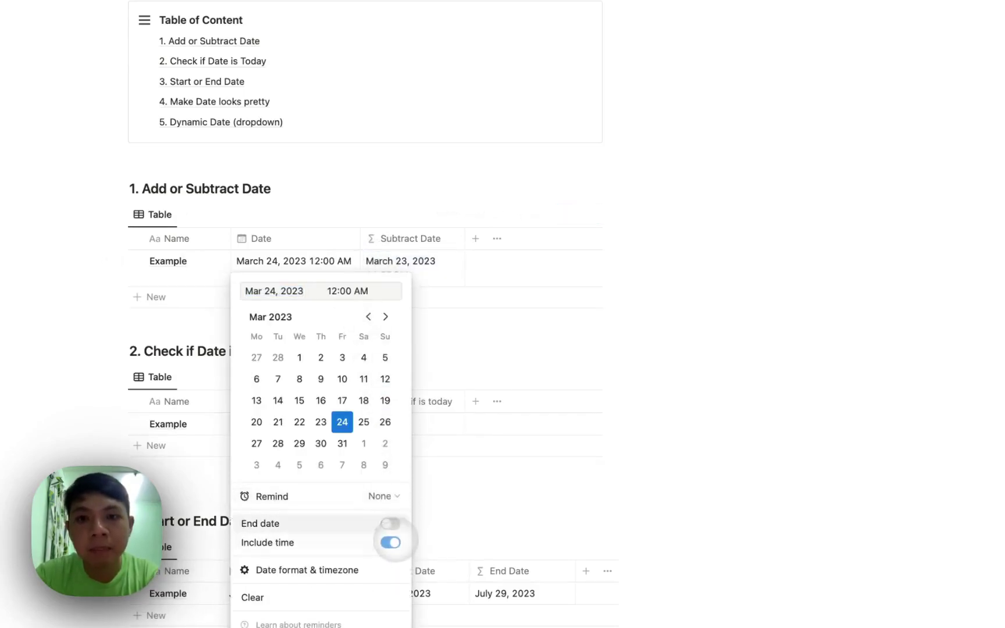
pyautogui.click(343, 291)
pyautogui.write('2p')
pyautogui.press('Return')
pyautogui.press('Escape')
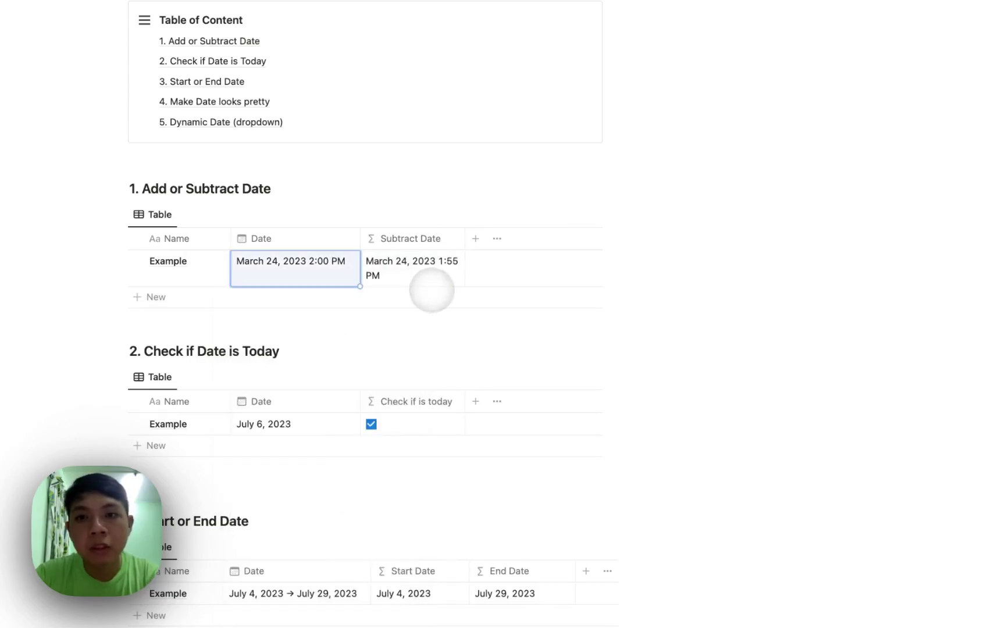
pyautogui.moveTo(464, 239); pyautogui.dragTo(485, 239)
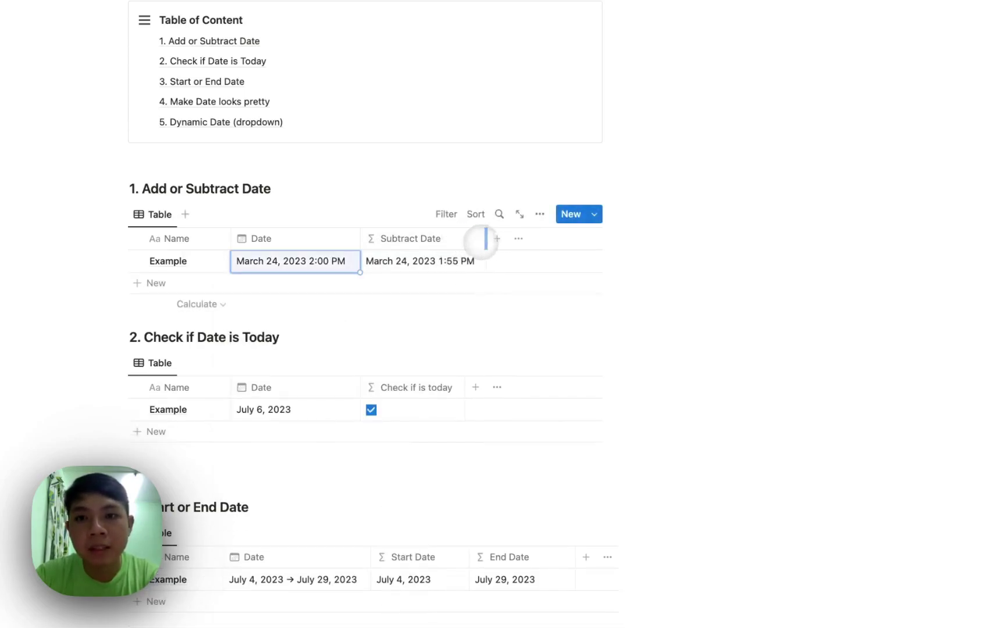
# Try "months" as the unit in the Subtract Date formula, try the dateAdd function, and discard the edits.
pyautogui.click(452, 261)
pyautogui.doubleClick(550, 283)
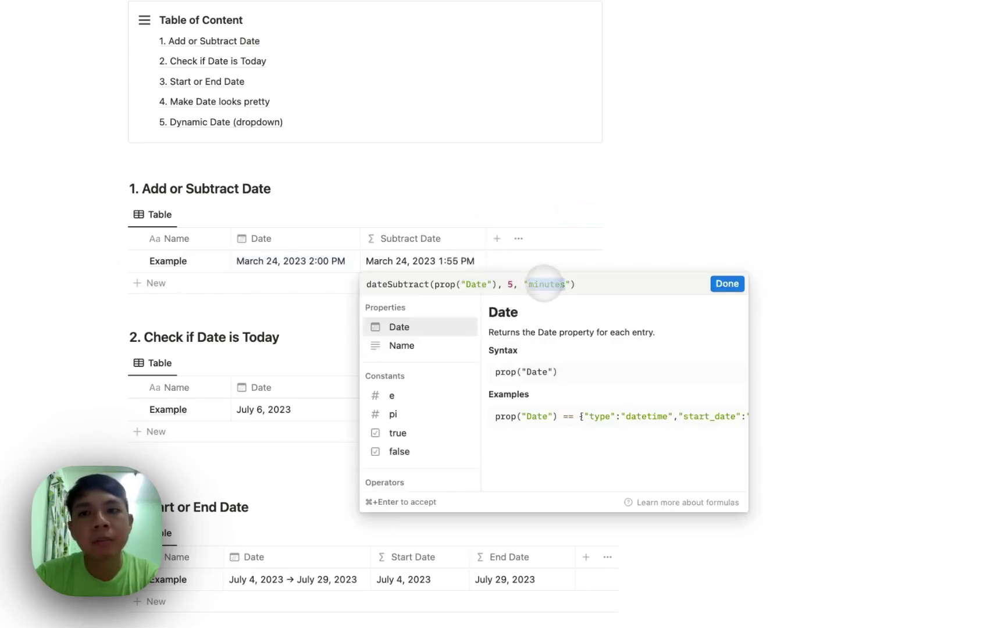
pyautogui.write('months')
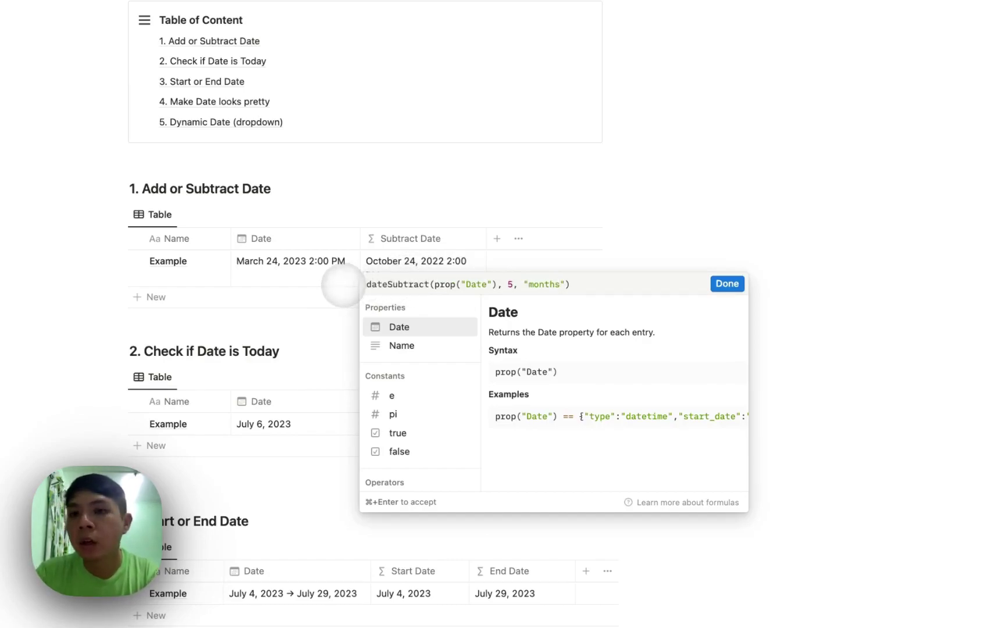
pyautogui.click(366, 284)
pyautogui.press('super+a')
pyautogui.write('dateAdd')
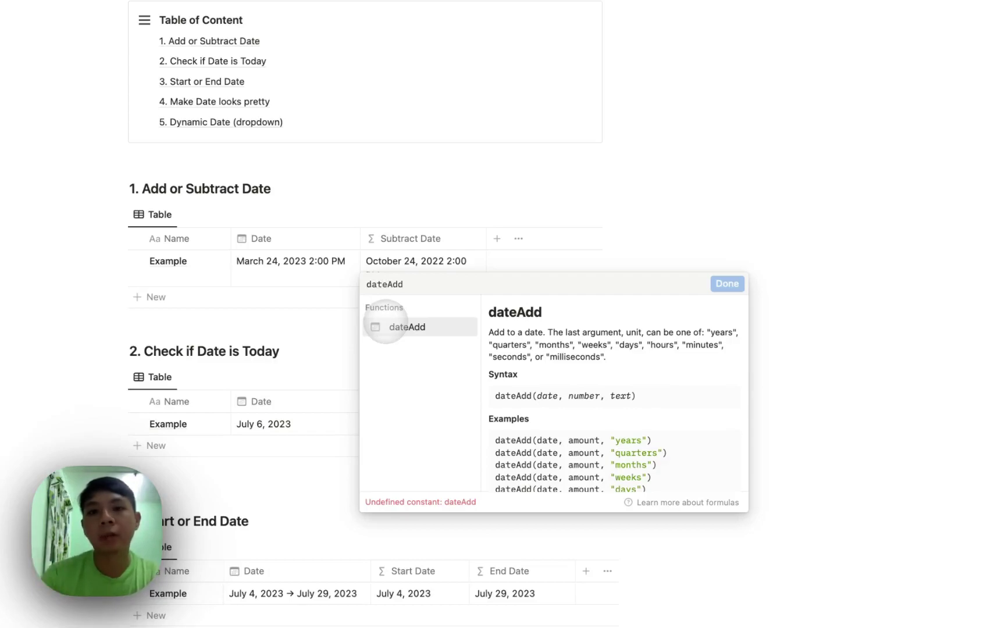
pyautogui.press('Escape')
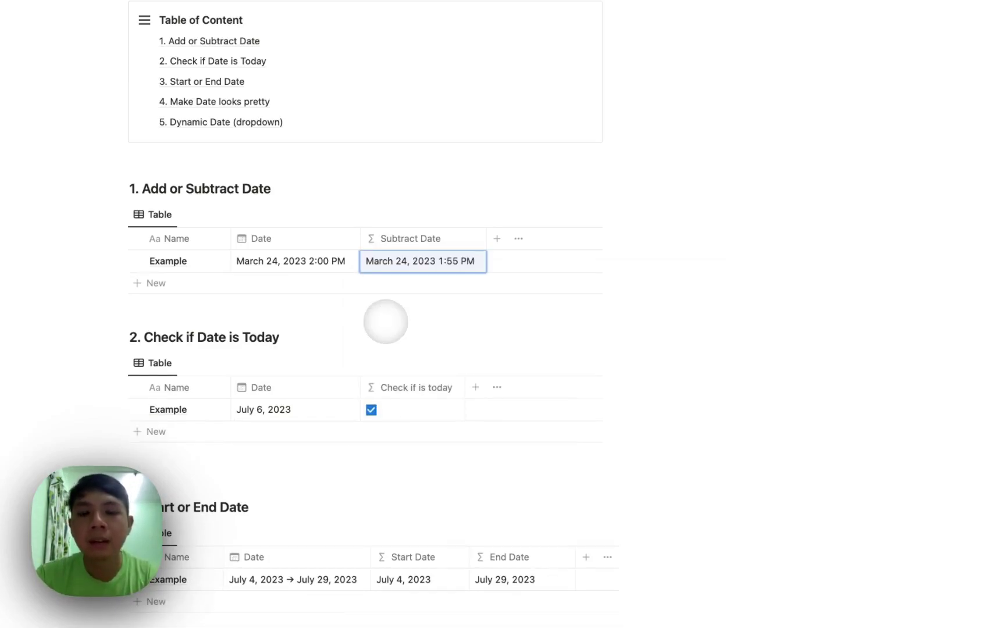
# Try filtering the Check if Date is Today table by Date, with the start date set to is Today.
pyautogui.scroll(-3, 386, 322)
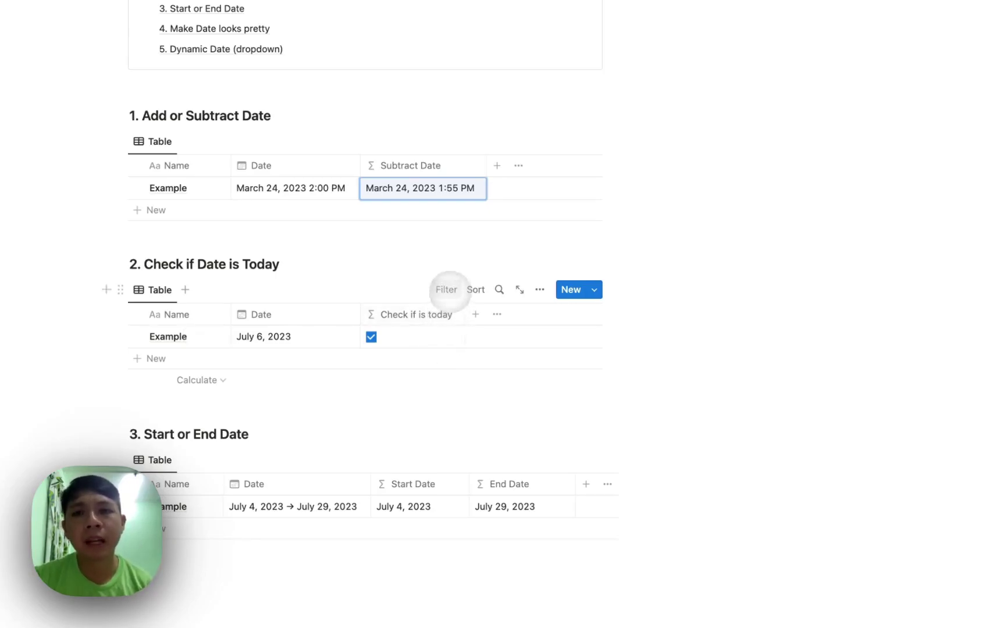
pyautogui.click(446, 290)
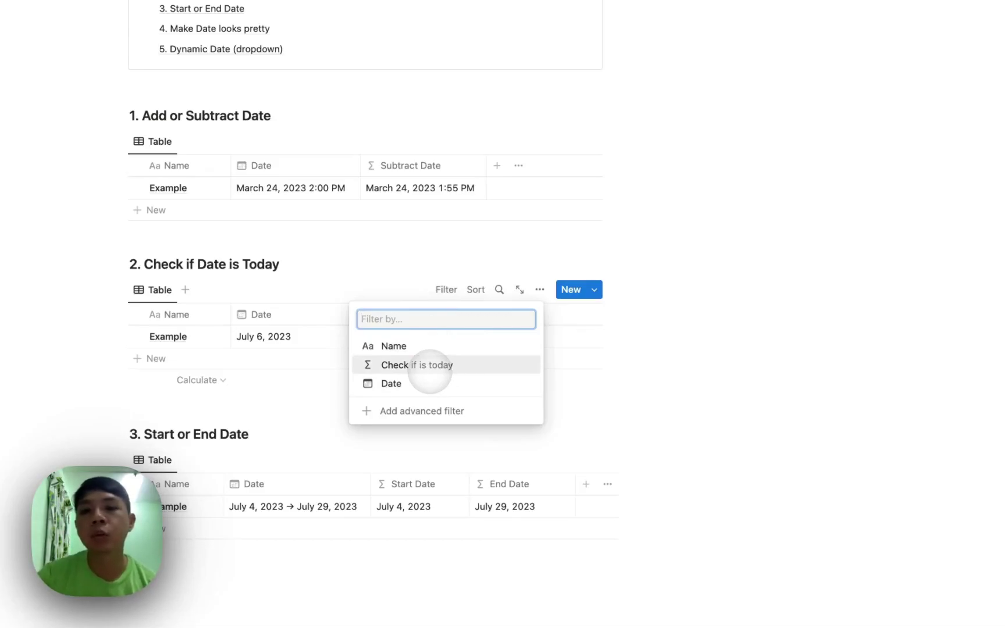
pyautogui.click(427, 383)
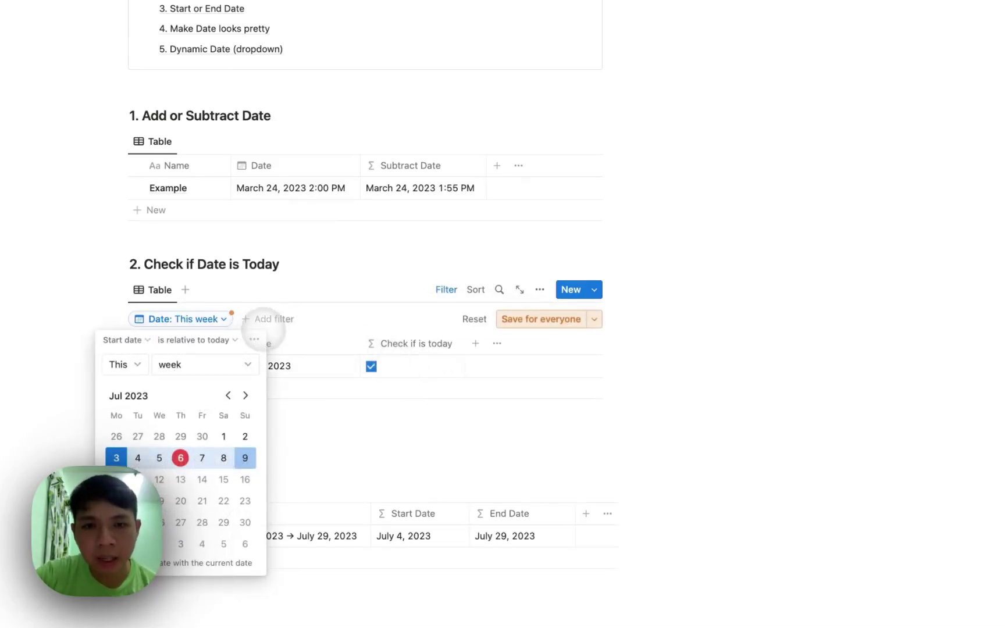
pyautogui.click(254, 339)
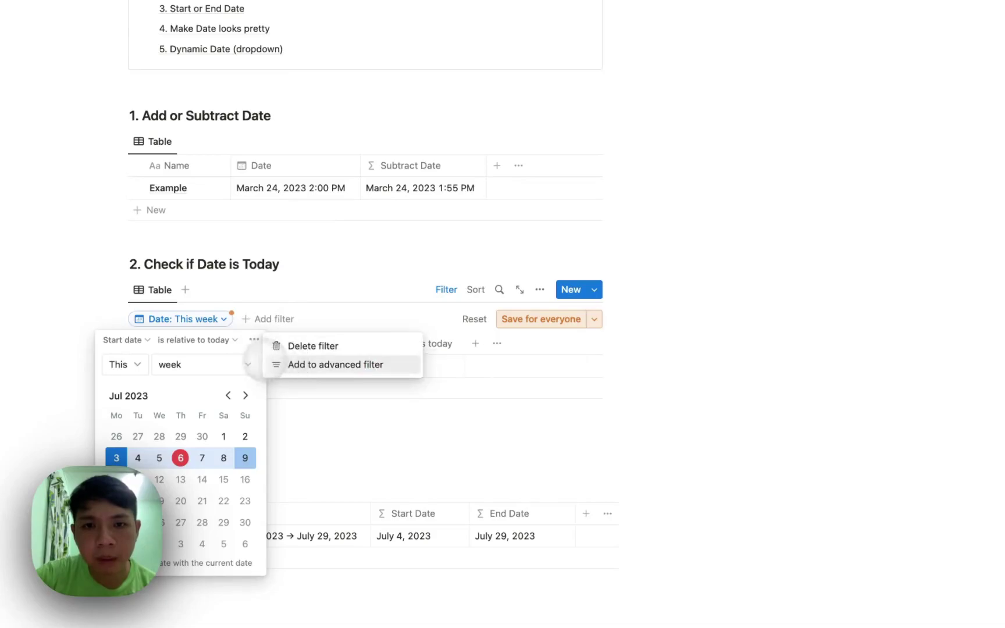
pyautogui.click(239, 348)
pyautogui.click(238, 353)
pyautogui.click(225, 354)
pyautogui.click(216, 339)
pyautogui.click(211, 359)
pyautogui.click(246, 361)
pyautogui.click(231, 387)
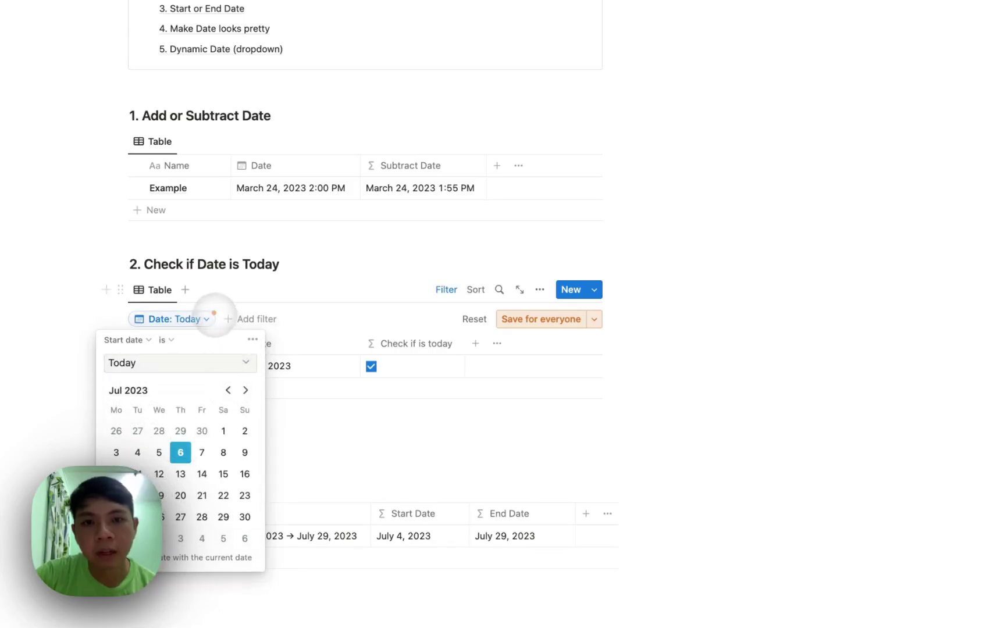
# Delete the Date filter from the Check if Date is Today table and hide the filter bar.
pyautogui.click(252, 340)
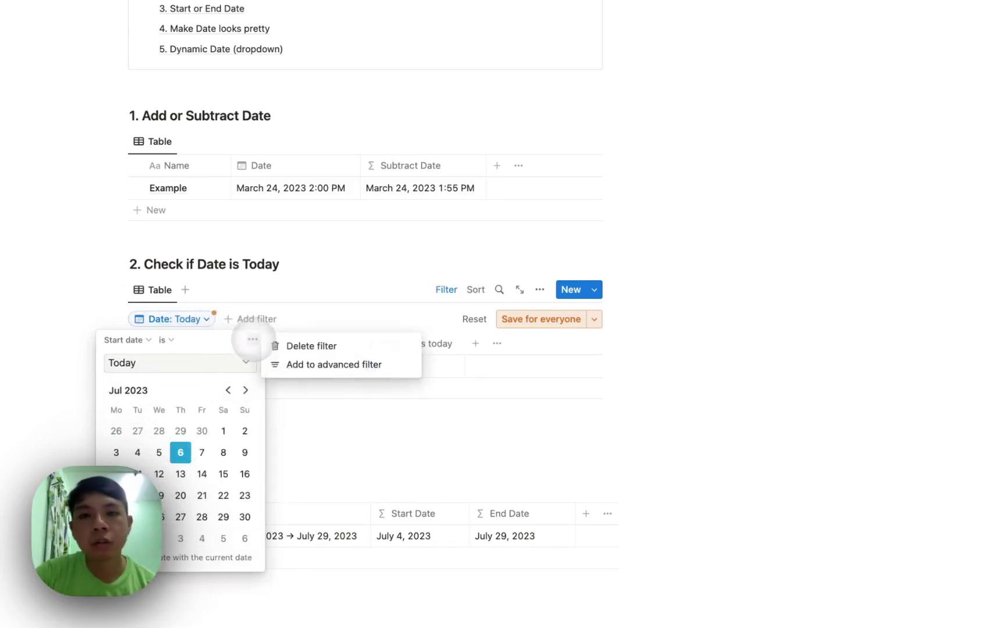
pyautogui.click(281, 345)
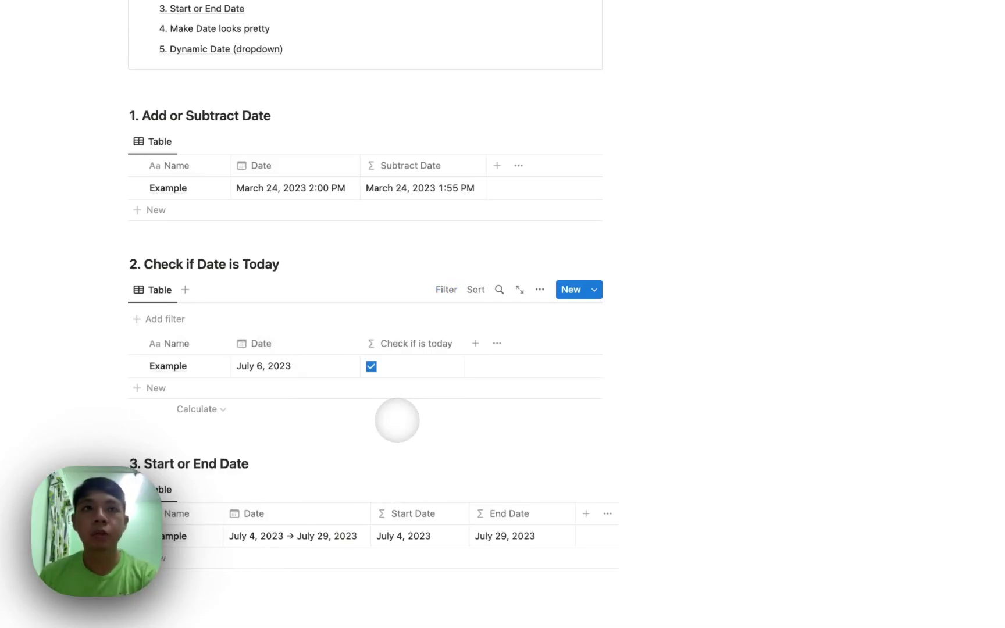
pyautogui.click(446, 289)
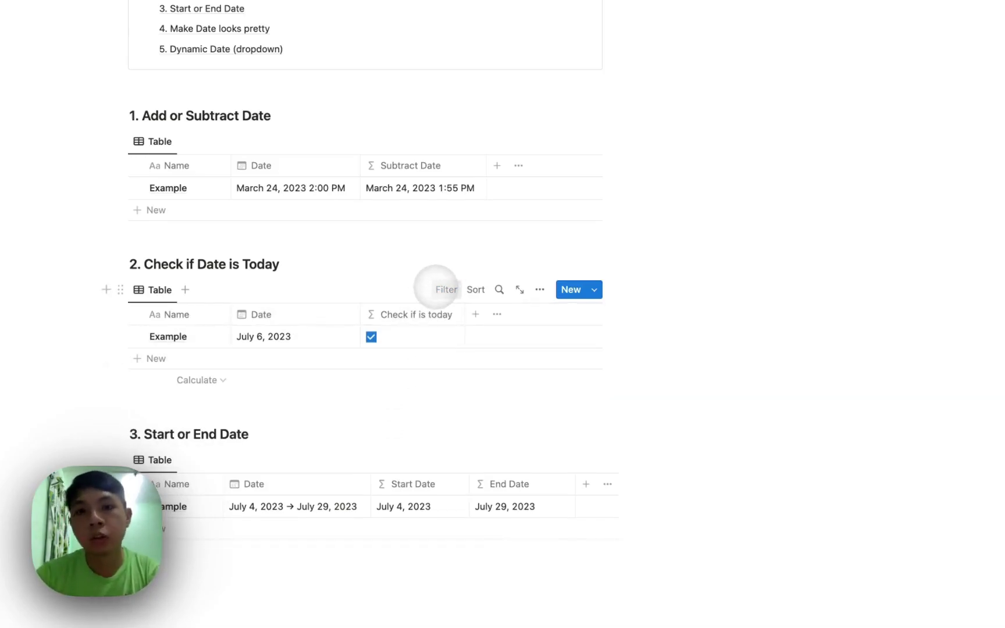
# Review the Check if is today formula and add a new formula property to the same table.
pyautogui.click(401, 337)
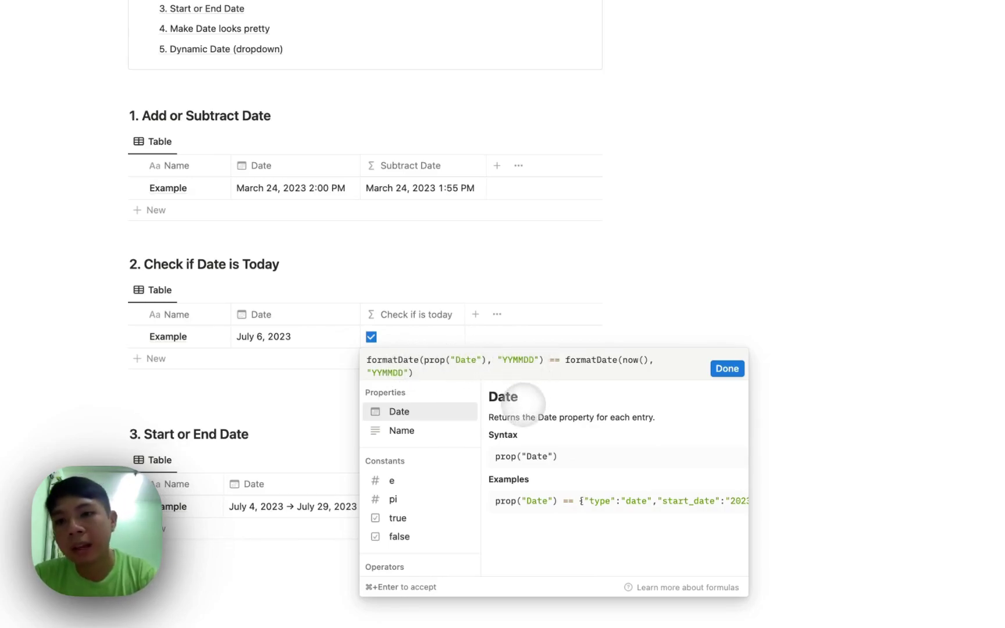
pyautogui.click(473, 314)
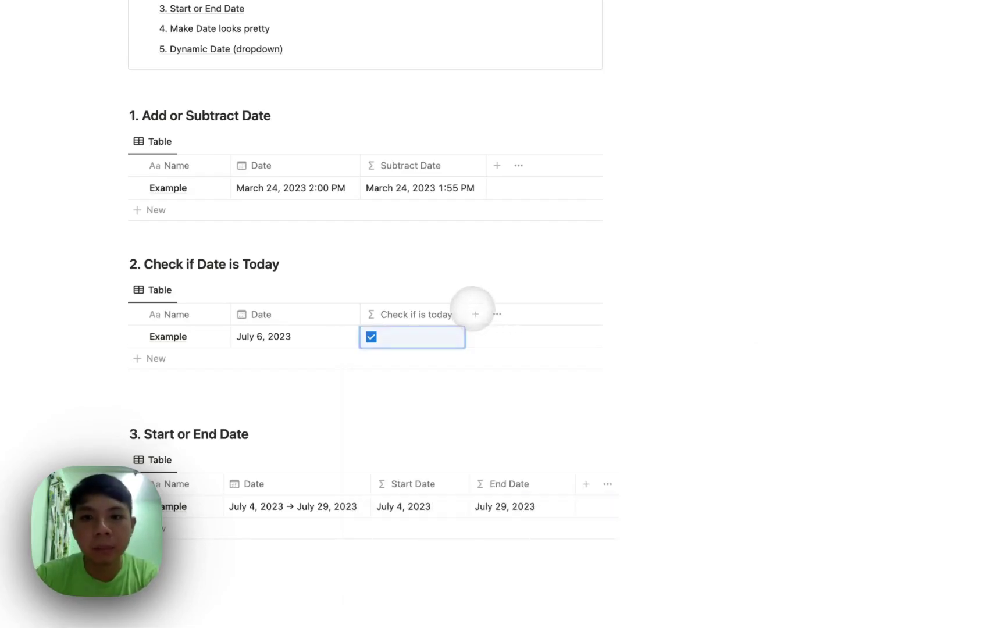
pyautogui.click(476, 314)
pyautogui.write('form')
pyautogui.press('Return')
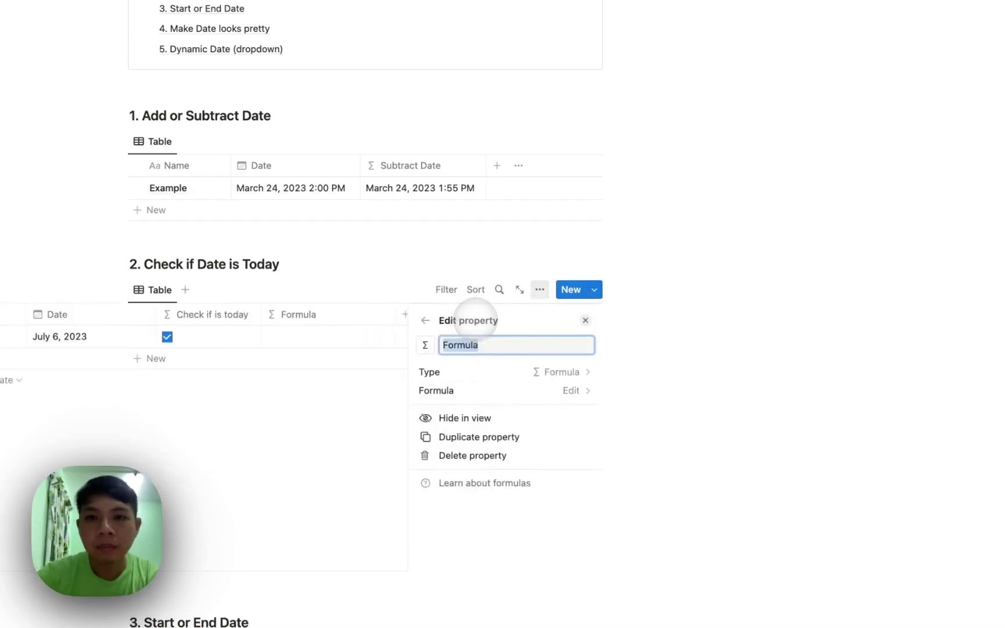
pyautogui.press('Escape')
# Enter formatDate(prop("Date"), "YYMMDD") as the new Formula property's expression, and duplicate the property.
pyautogui.click(446, 336)
pyautogui.write('f')
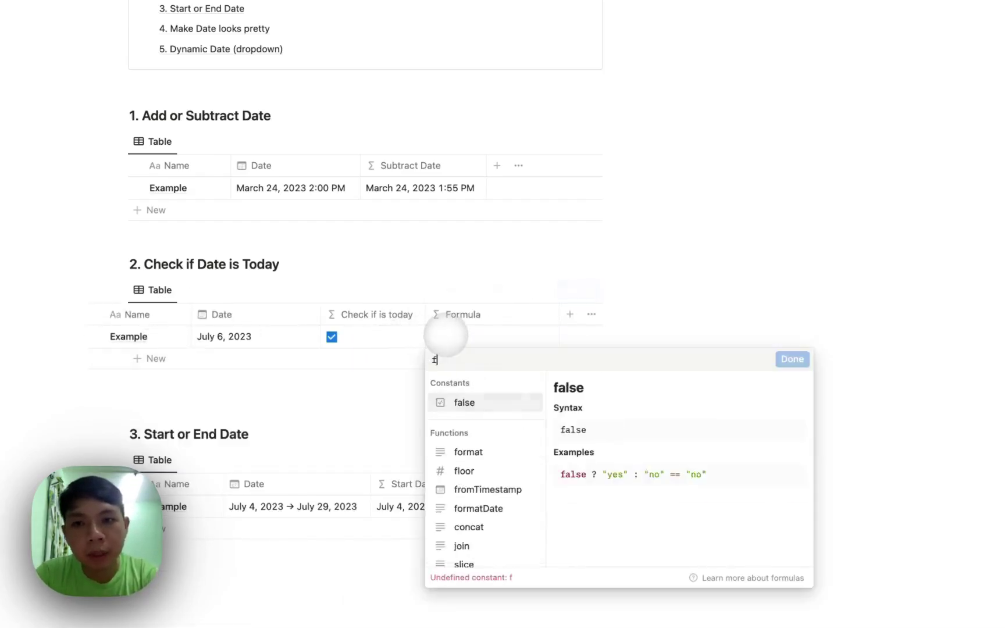
pyautogui.write('ormatDate(')
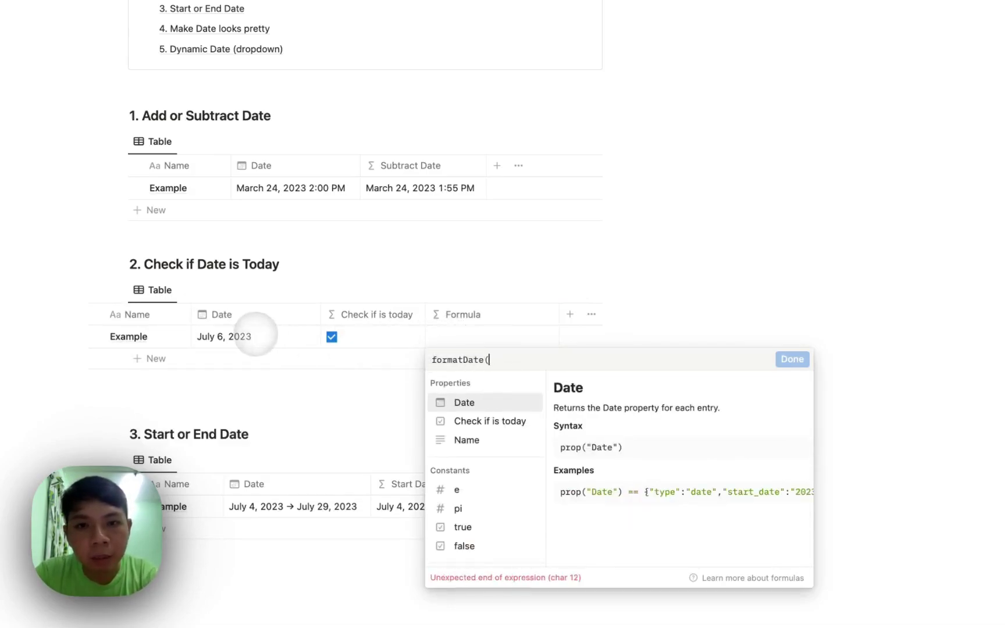
pyautogui.write('prop')
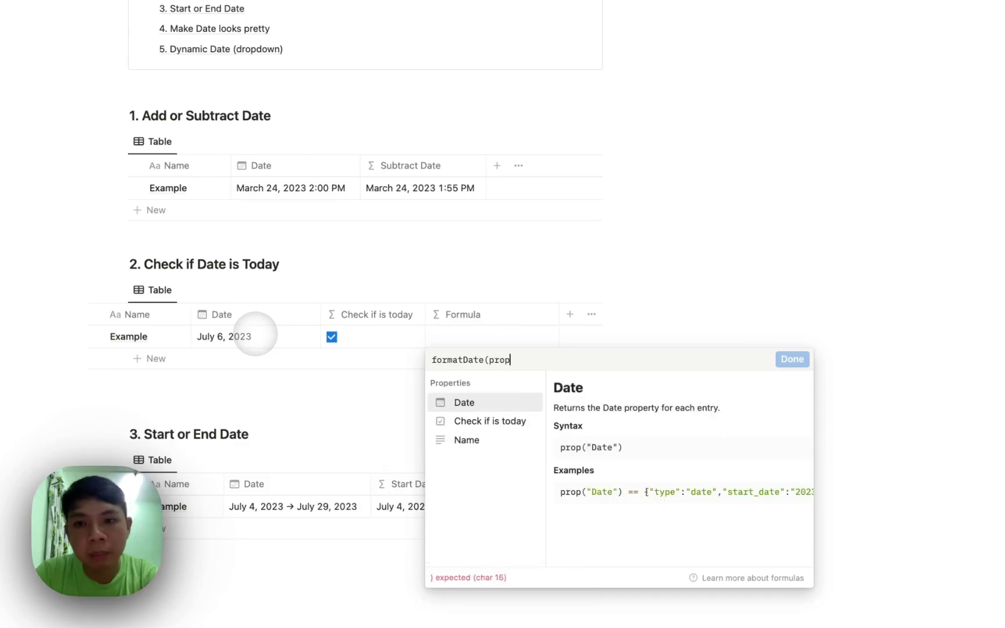
pyautogui.write('("Date"), "YYMMDD")')
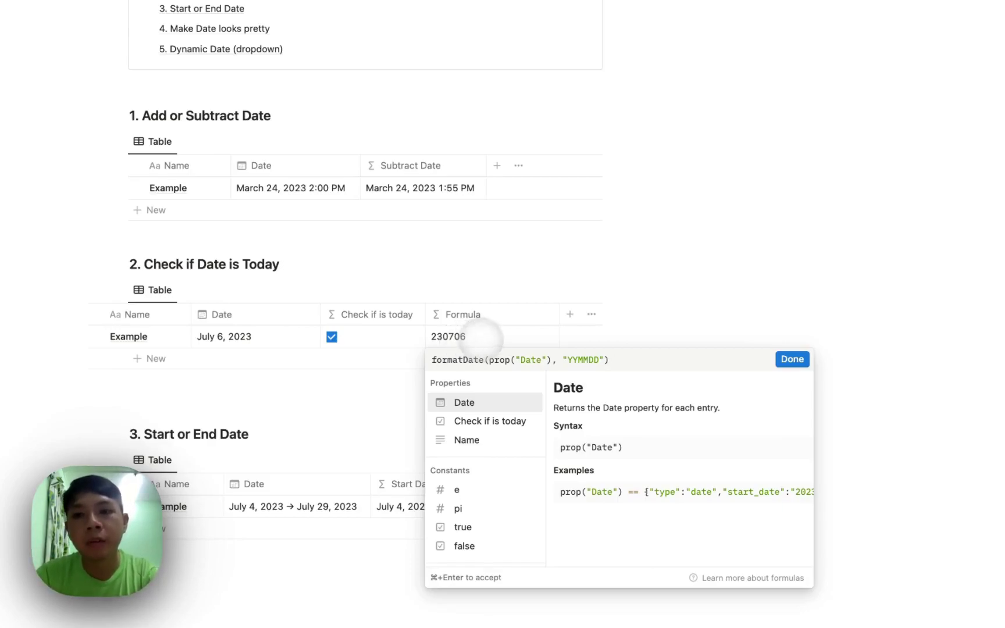
pyautogui.click(534, 321)
pyautogui.click(534, 317)
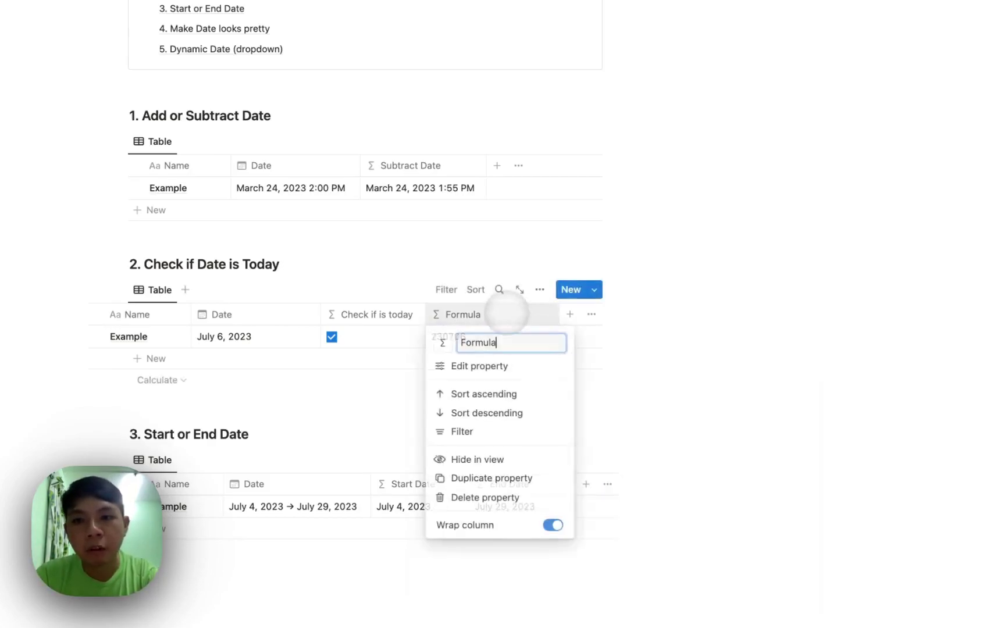
pyautogui.click(512, 475)
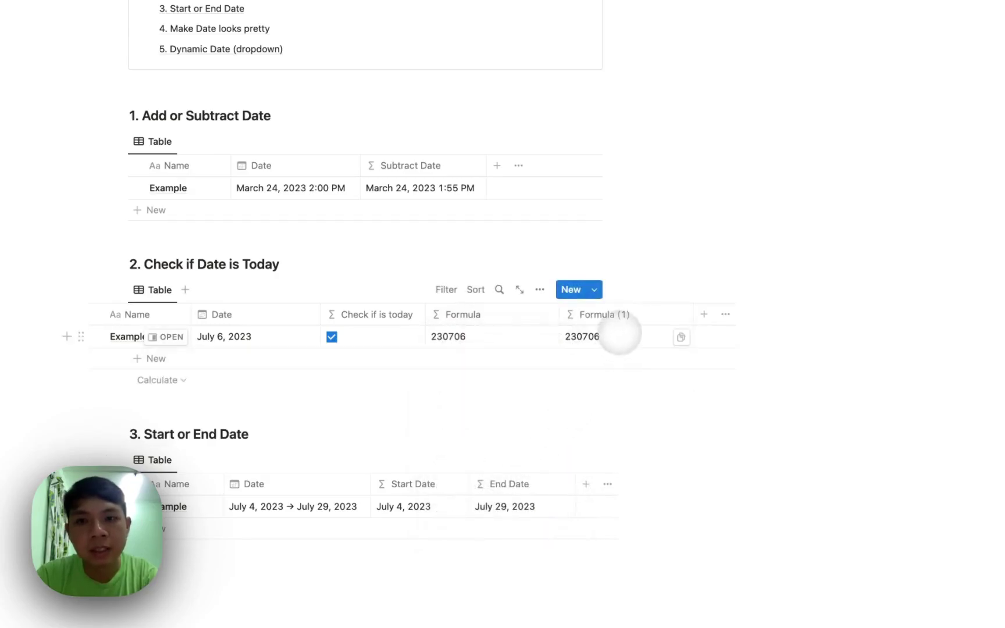
# Change the duplicated Formula (1) property's expression to formatDate(now(), "YYMMDD").
pyautogui.click(618, 334)
pyautogui.click(682, 360)
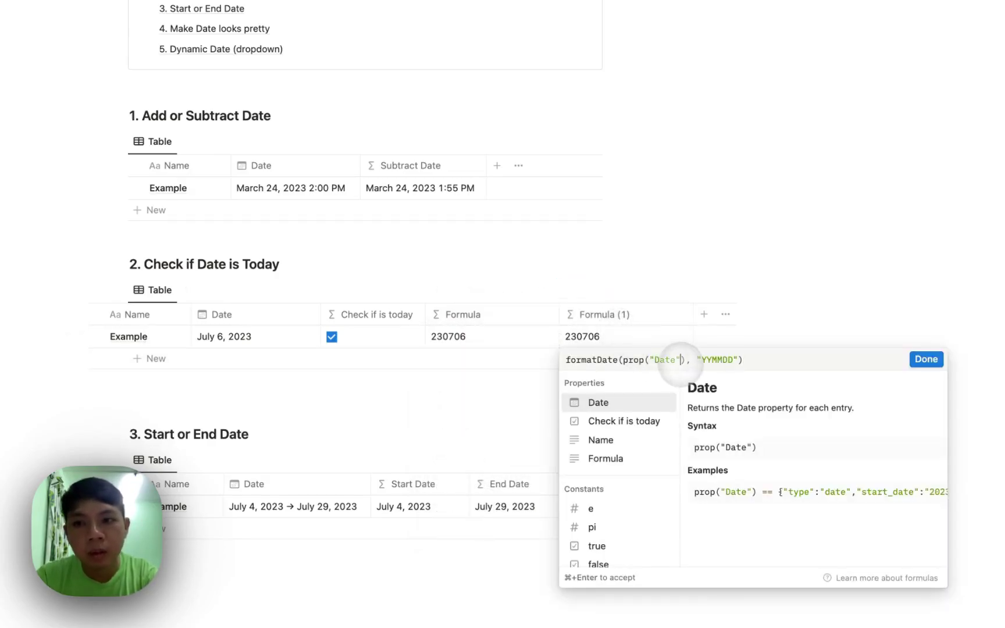
pyautogui.press('BackSpace')
pyautogui.press('BackSpace')
pyautogui.press('BackSpace')
pyautogui.press('BackSpace')
pyautogui.press('BackSpace')
pyautogui.press('BackSpace')
pyautogui.press('BackSpace')
pyautogui.press('BackSpace')
pyautogui.press('BackSpace')
pyautogui.press('BackSpace')
pyautogui.press('BackSpace')
pyautogui.press('BackSpace')
pyautogui.write('now()')
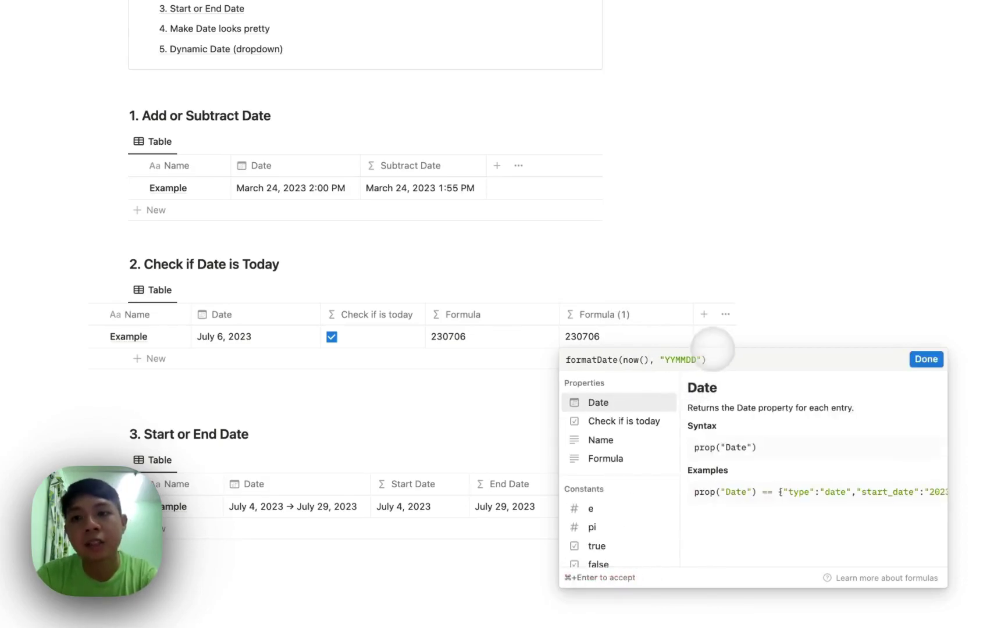
pyautogui.click(669, 337)
# Set the Example row's Date to July 4, 2023 in the Check if Date is Today table.
pyautogui.click(286, 336)
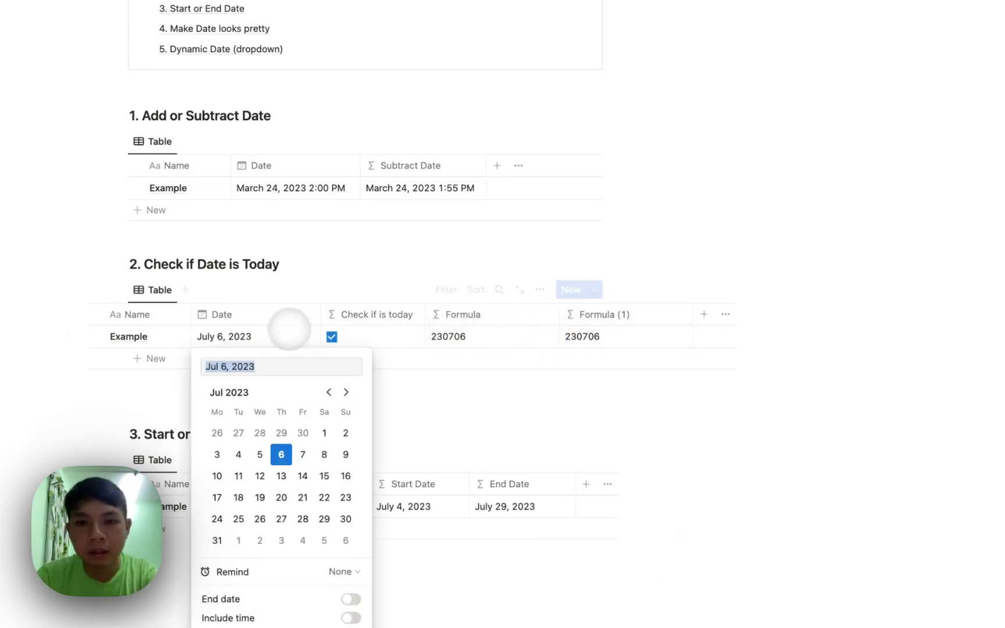
pyautogui.click(238, 454)
pyautogui.click(407, 388)
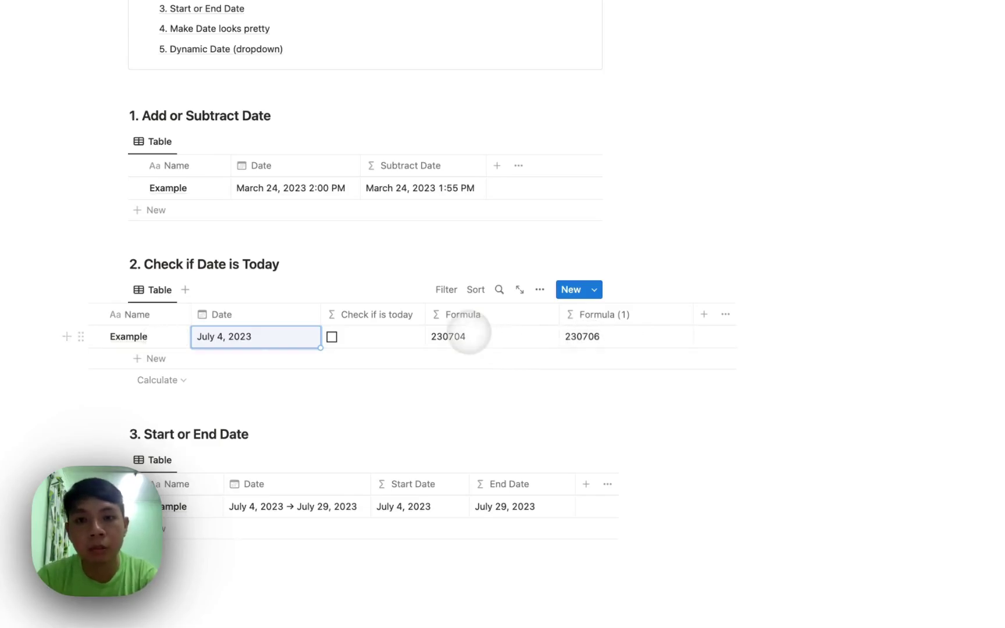
# Delete the Formula and Formula (1) properties from the Check if Date is Today table.
pyautogui.click(457, 319)
pyautogui.click(460, 495)
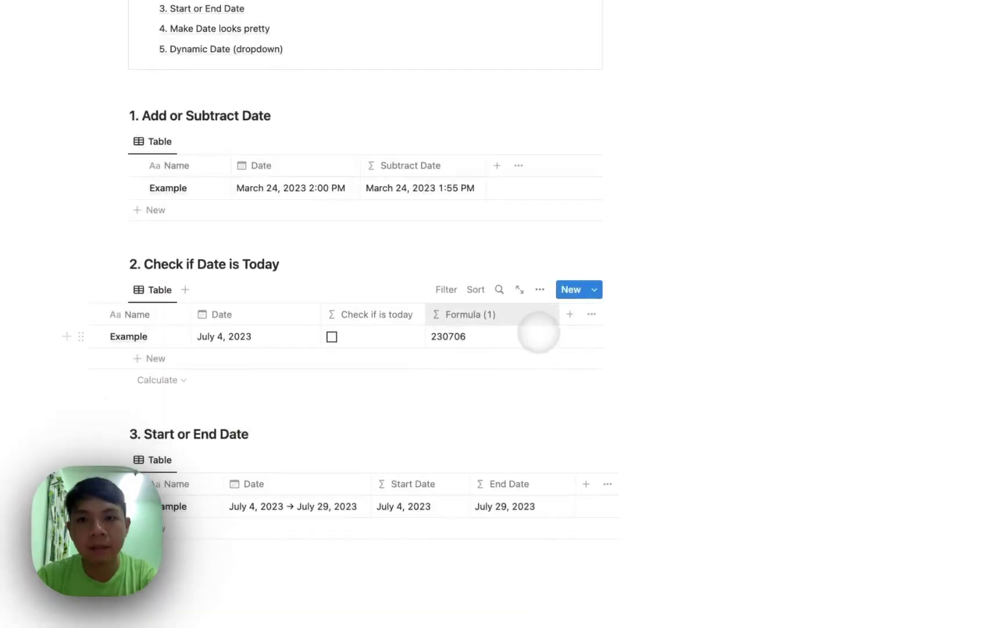
pyautogui.click(506, 314)
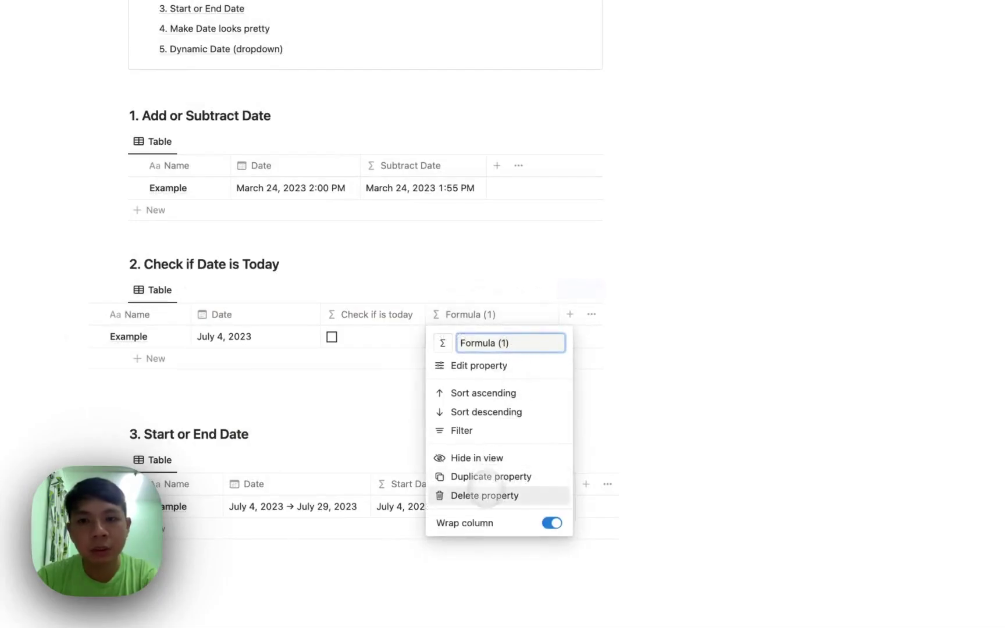
pyautogui.click(482, 494)
pyautogui.press('Return')
# Review the date range and the Start Date and End Date formulas in the Start or End Date table.
pyautogui.scroll(-5, 337, 257)
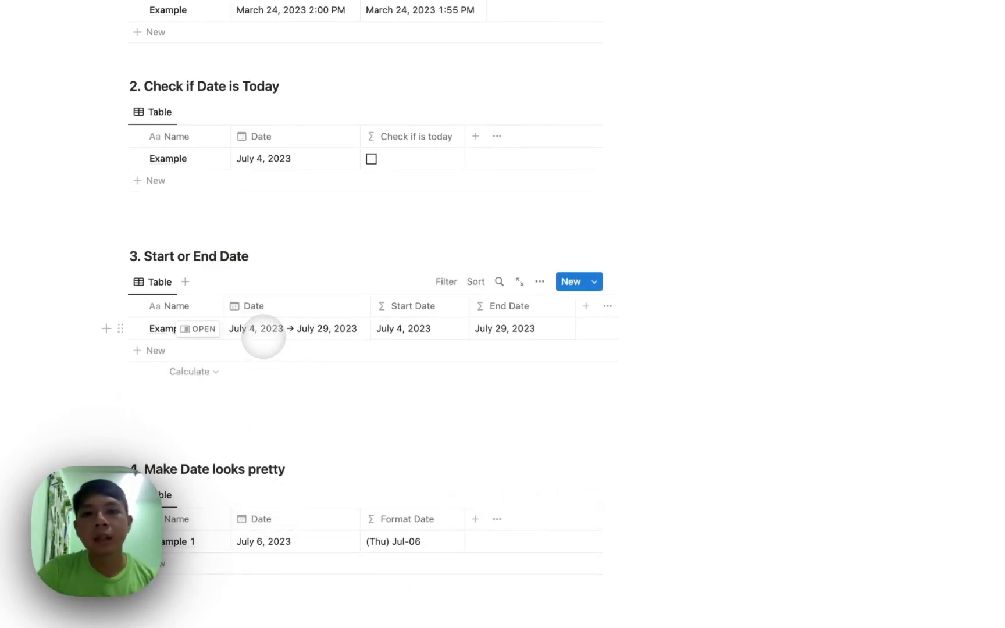
pyautogui.click(297, 331)
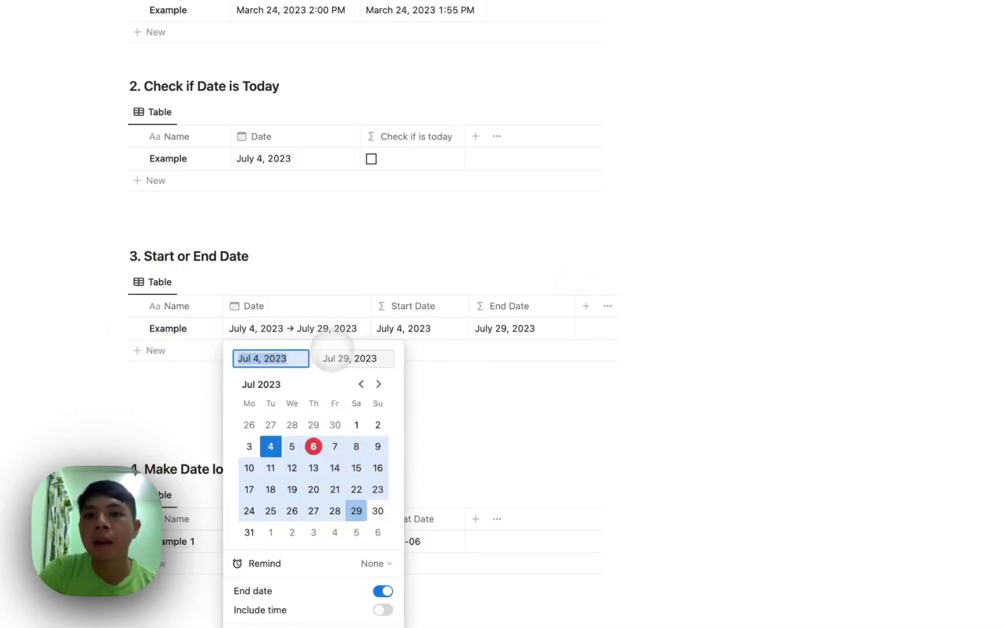
pyautogui.press('Escape')
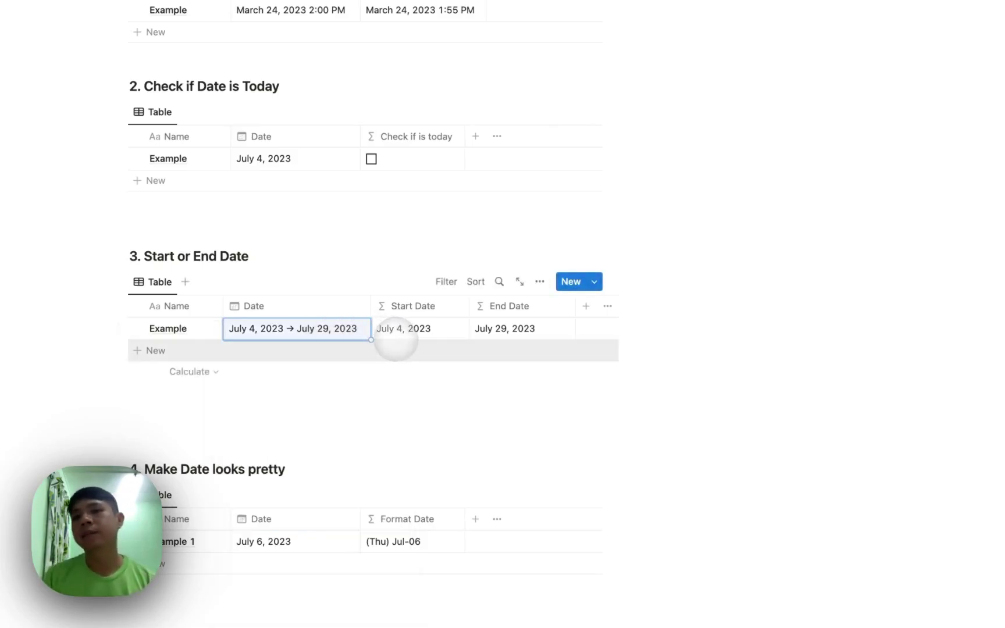
pyautogui.click(411, 330)
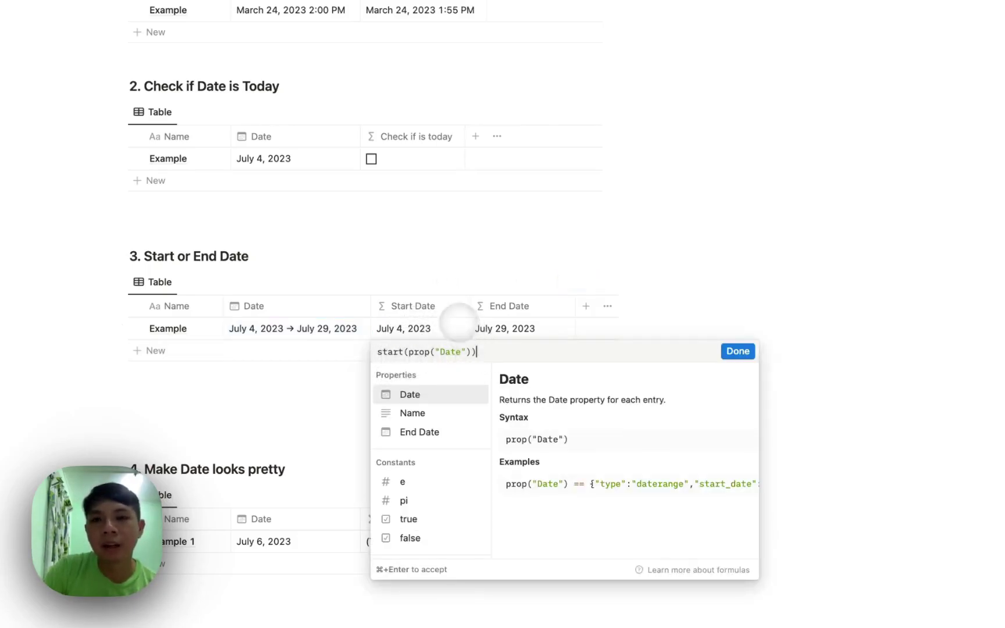
pyautogui.click(459, 323)
pyautogui.click(499, 328)
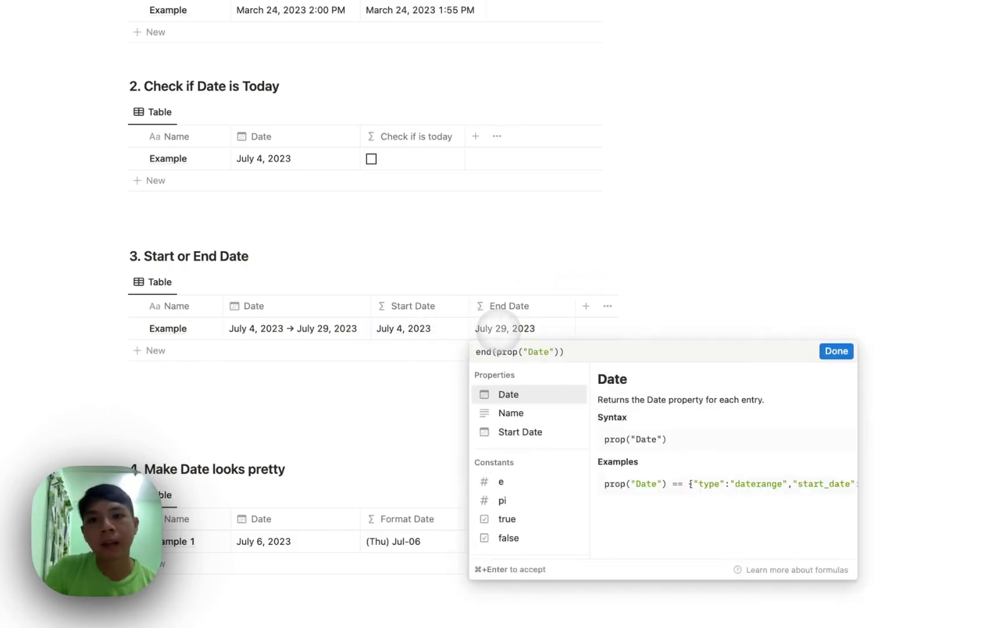
pyautogui.click(506, 332)
# Add a Gallery view to the Make Date looks pretty database.
pyautogui.scroll(-1, 520, 323)
pyautogui.scroll(-8, 523, 318)
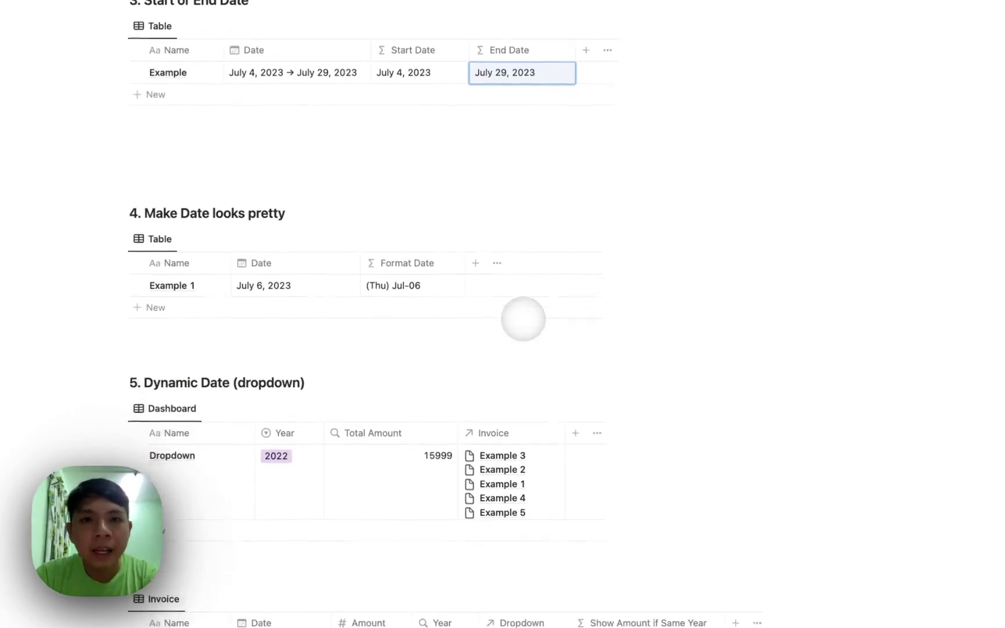
pyautogui.scroll(-1, 523, 319)
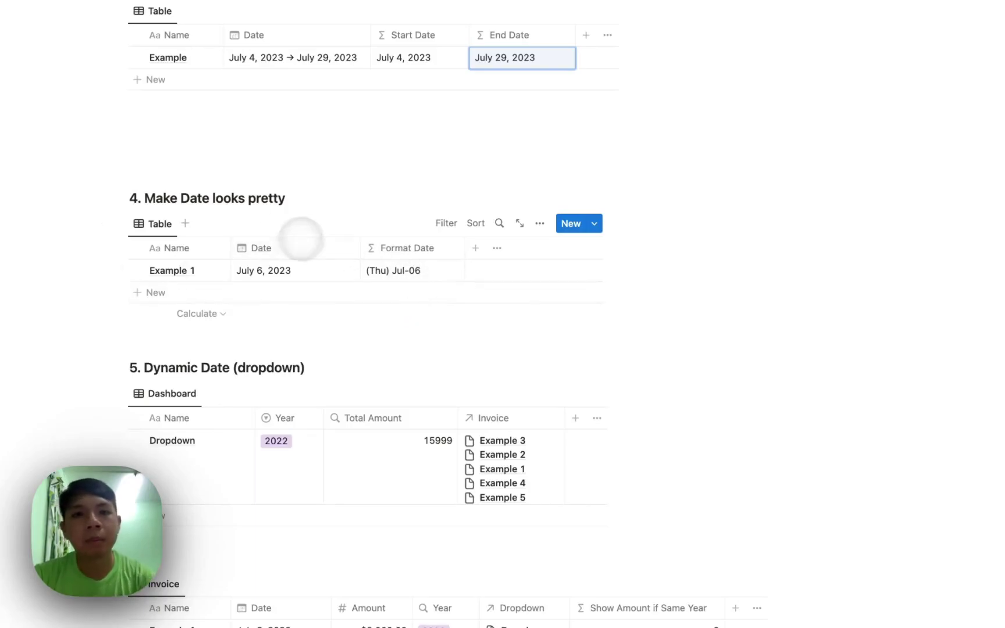
pyautogui.click(189, 215)
pyautogui.click(185, 223)
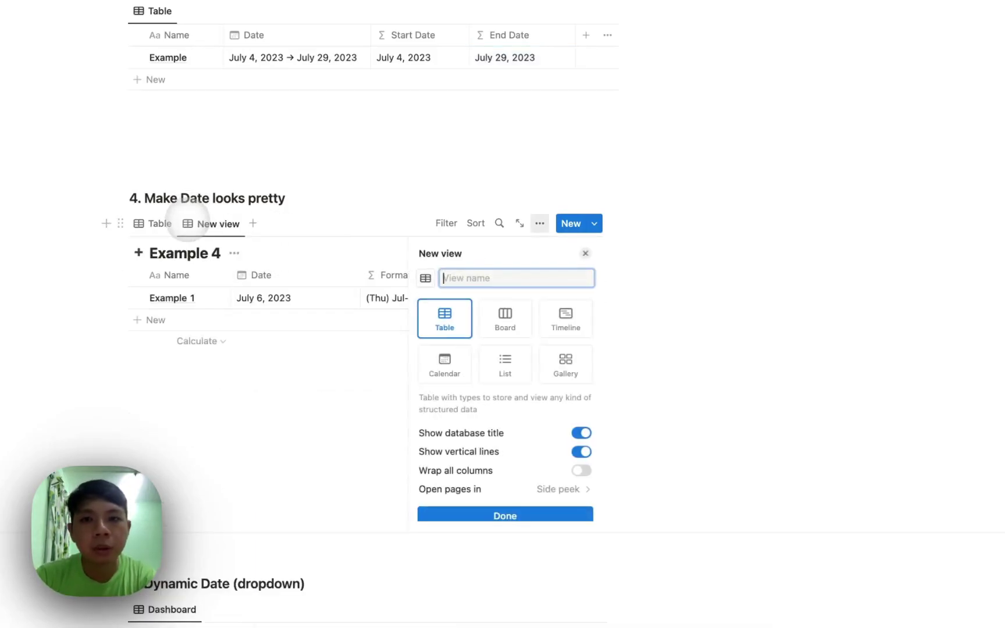
pyautogui.click(566, 364)
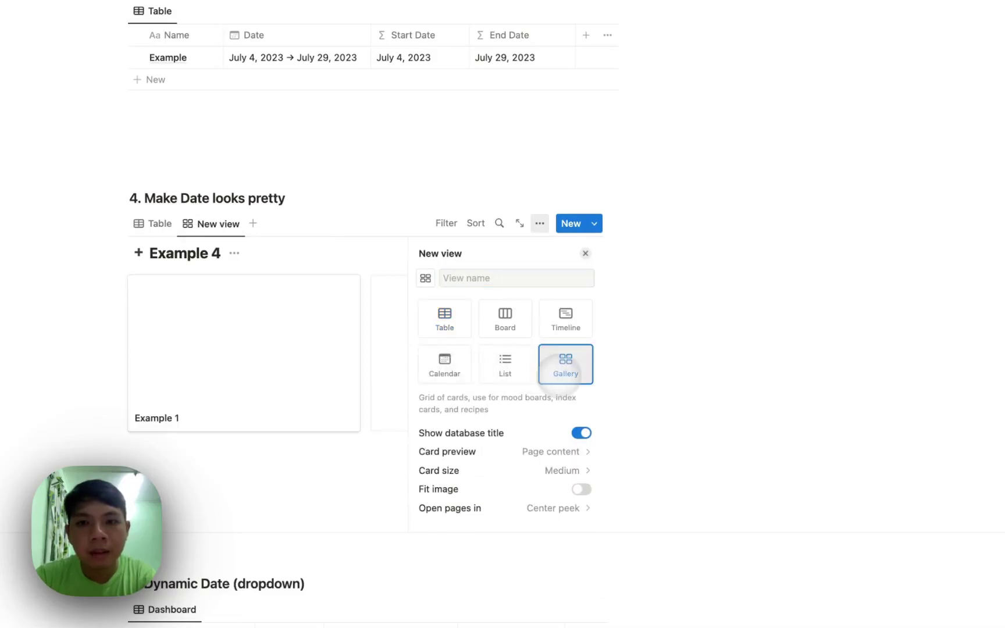
pyautogui.press('Escape')
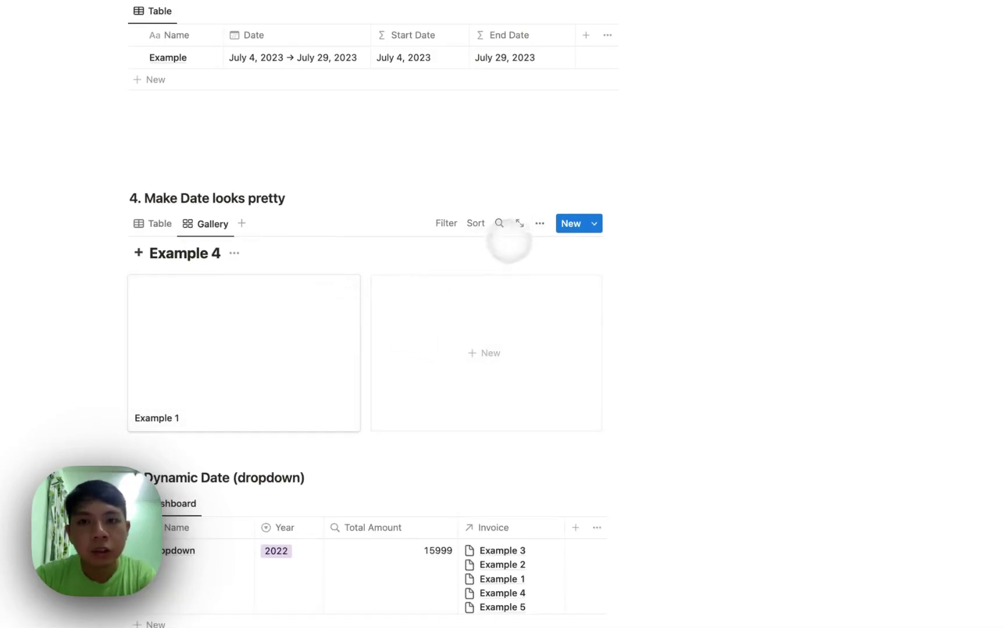
# Show the Date property on the gallery cards, hide it again, and show Format Date instead.
pyautogui.click(539, 223)
pyautogui.click(529, 330)
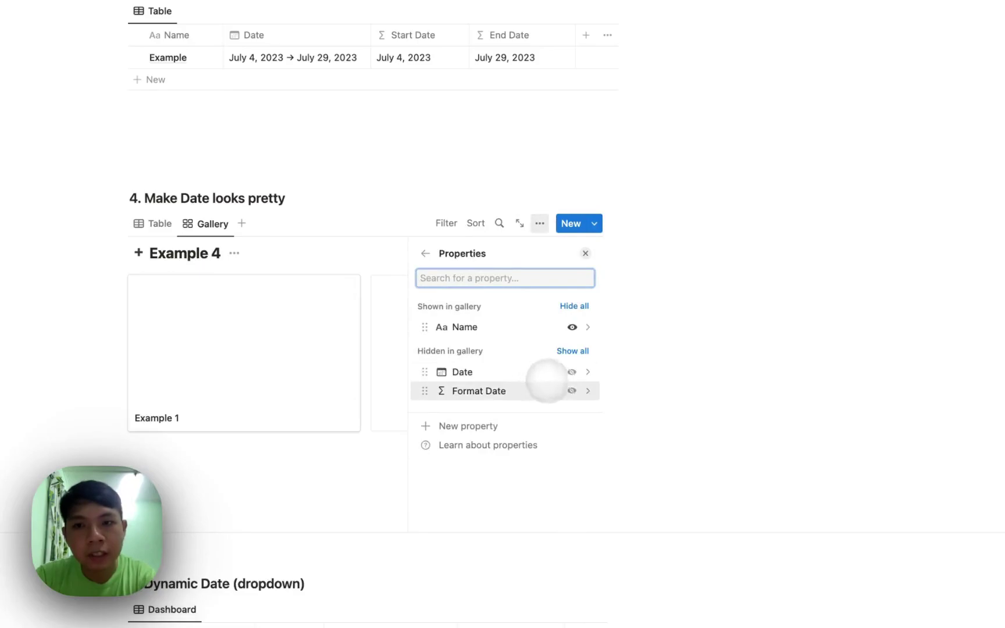
pyautogui.click(572, 372)
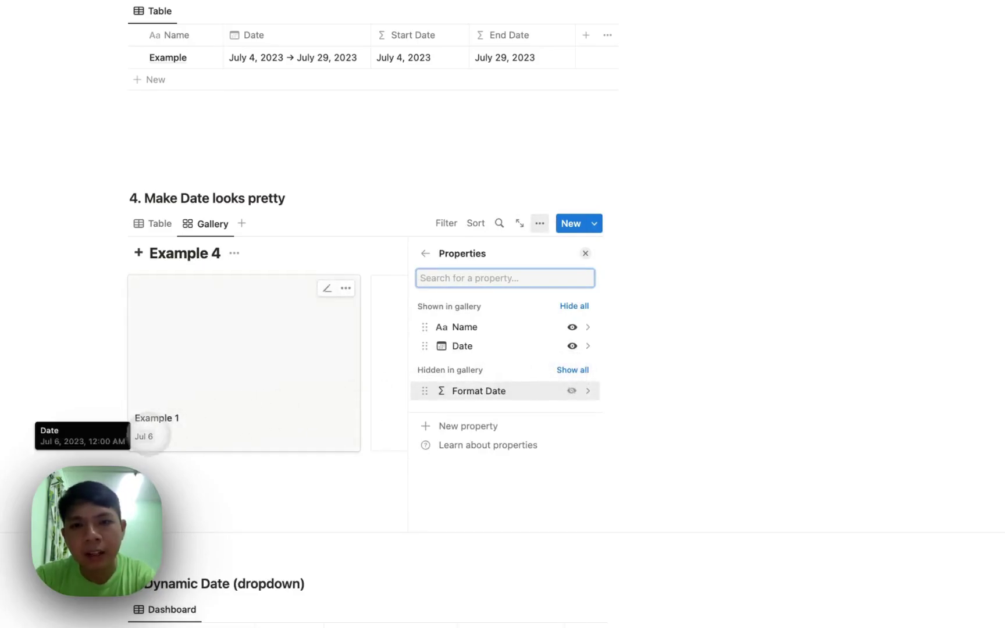
pyautogui.click(572, 346)
pyautogui.click(572, 391)
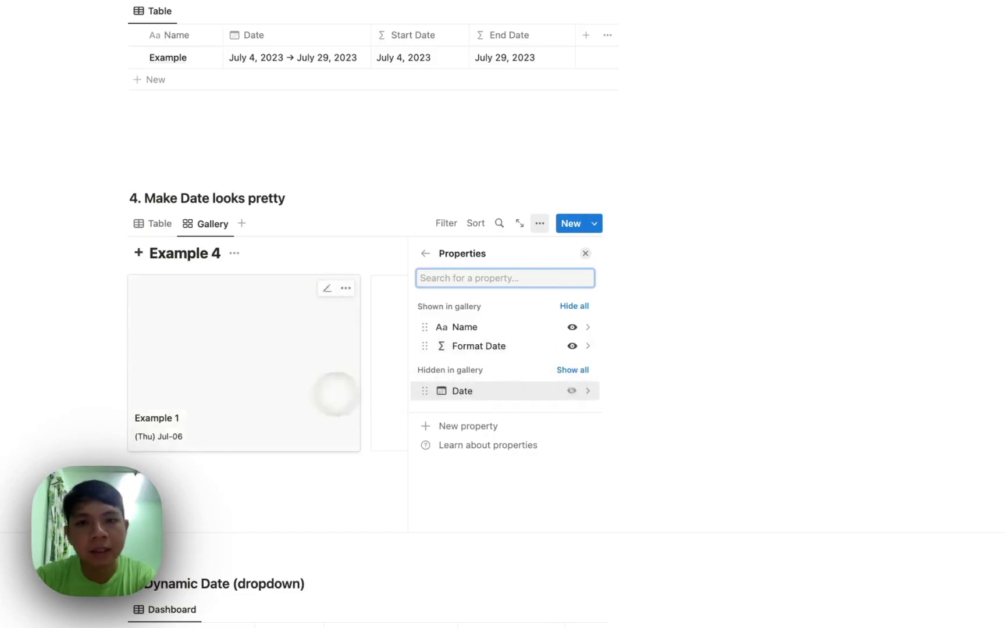
pyautogui.moveTo(159, 443)
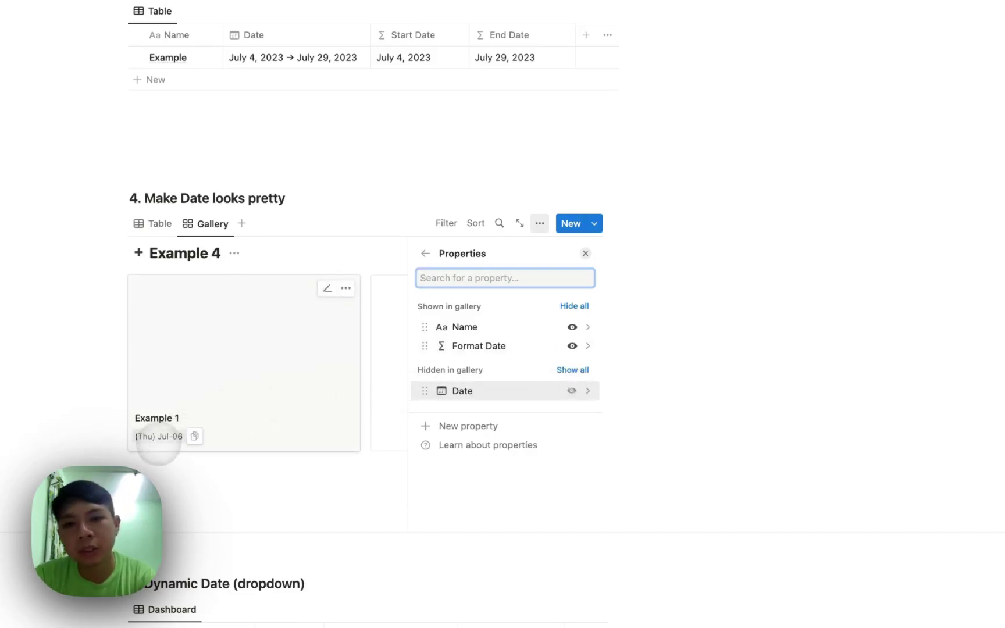
pyautogui.click(162, 460)
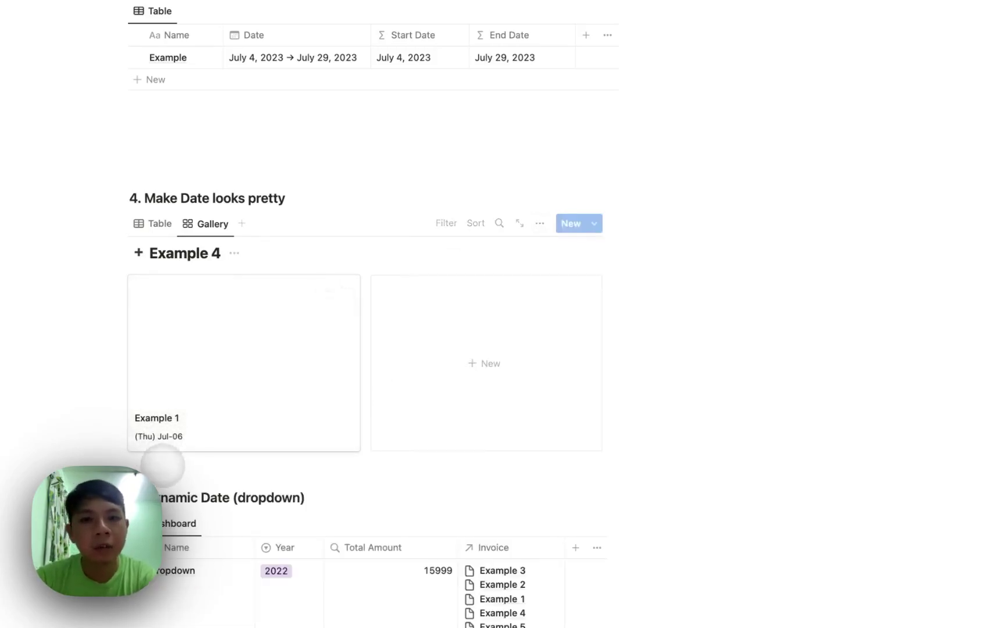
# Insert a calendar emoji as page text below the gallery and cut it to the clipboard.
pyautogui.click(163, 465)
pyautogui.write('/emo')
pyautogui.press('Return')
pyautogui.write('date')
pyautogui.press('super+a')
pyautogui.press('super+x')
# Prefix the Format Date formula on the Example 1 card with the calendar emoji and a space as a text string.
pyautogui.click(149, 431)
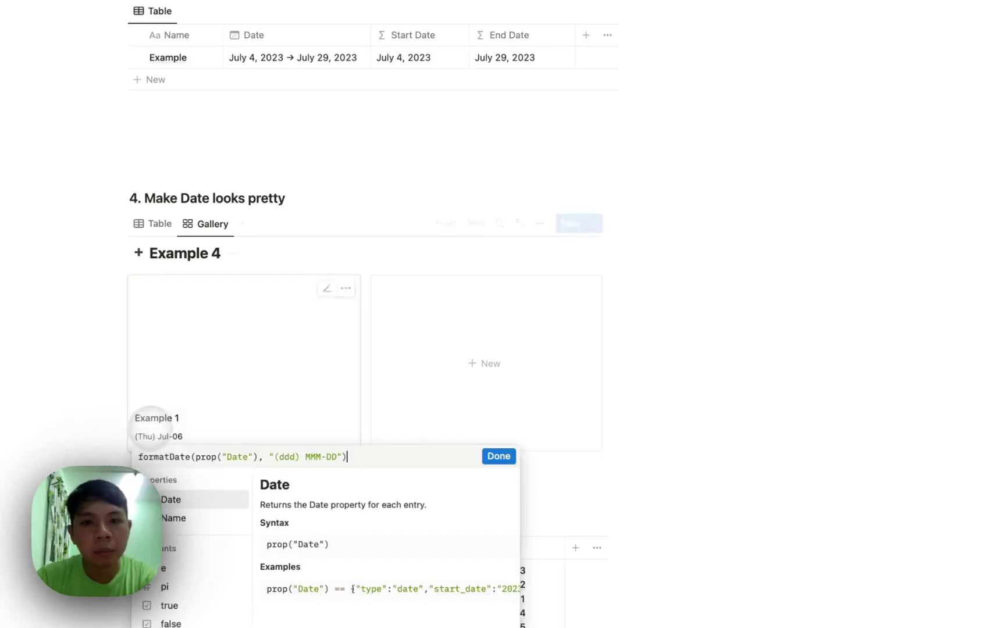
pyautogui.click(165, 456)
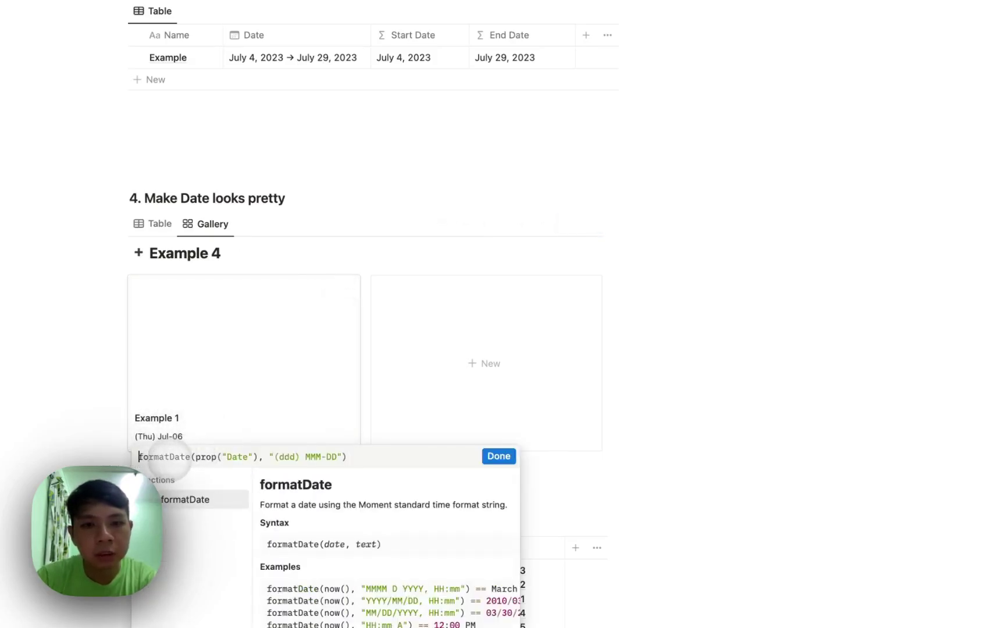
pyautogui.write('""+')
pyautogui.press('Left')
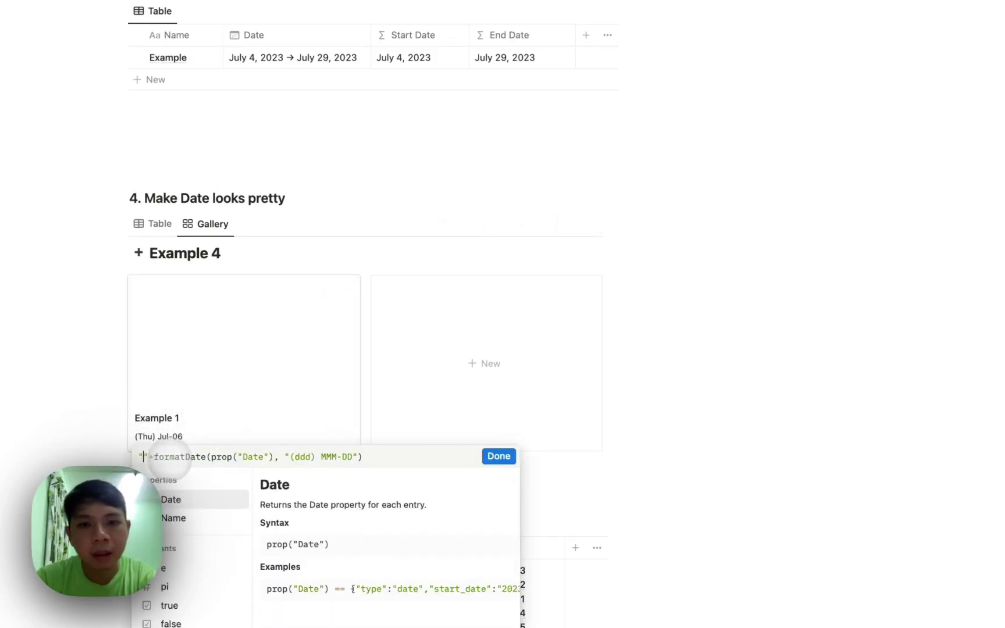
pyautogui.press('super+v')
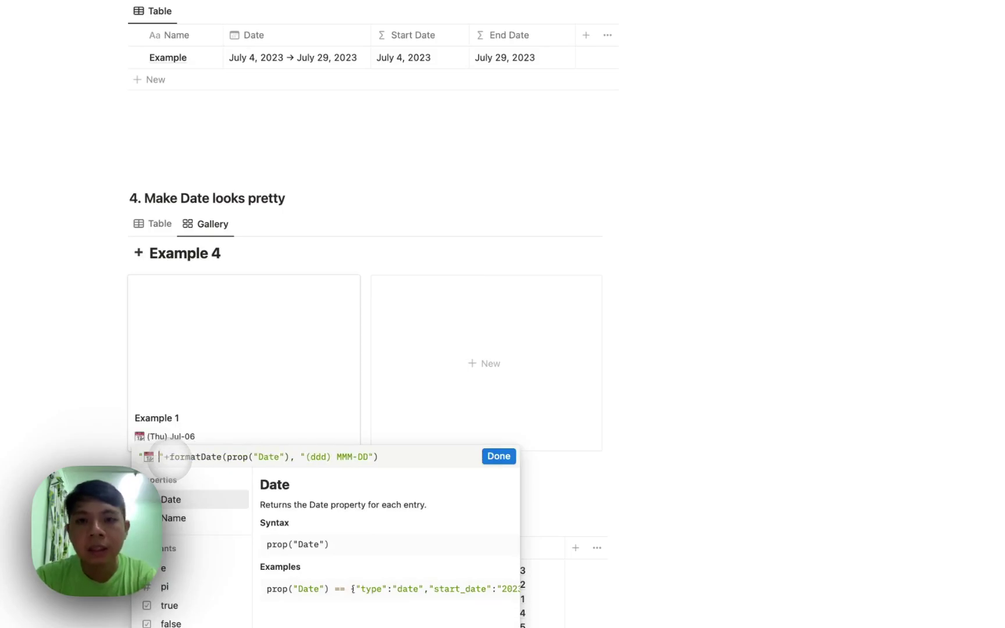
pyautogui.click(86, 422)
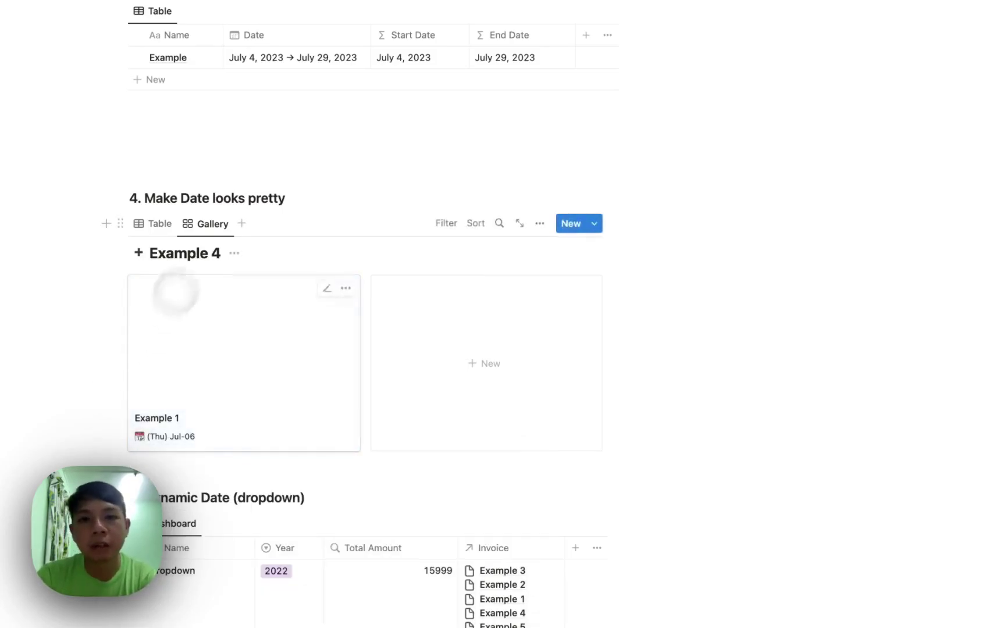
# Switch the database to its Table view and remove the emoji prefix from the Format Date formula, leaving formatDate(prop("Date"), "(ddd) MMM-DD").
pyautogui.click(156, 224)
pyautogui.click(367, 270)
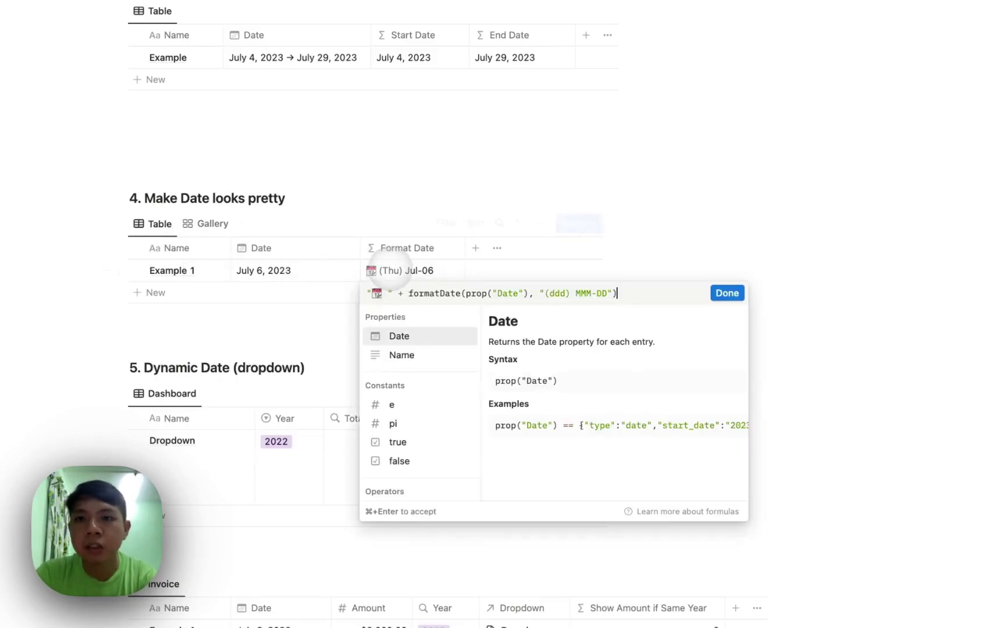
pyautogui.click(409, 293)
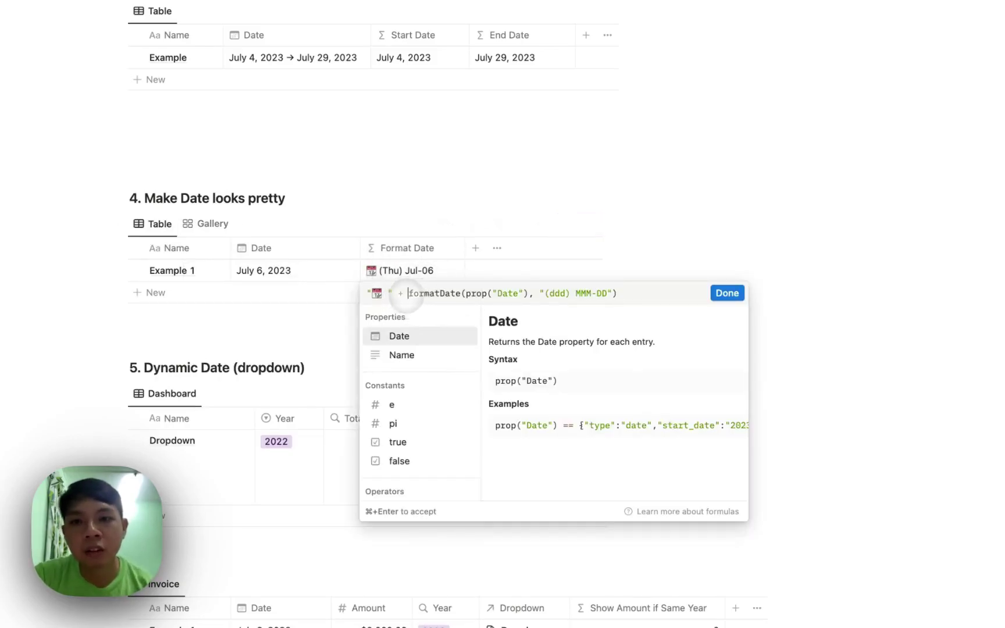
pyautogui.press('shift+super+Right')
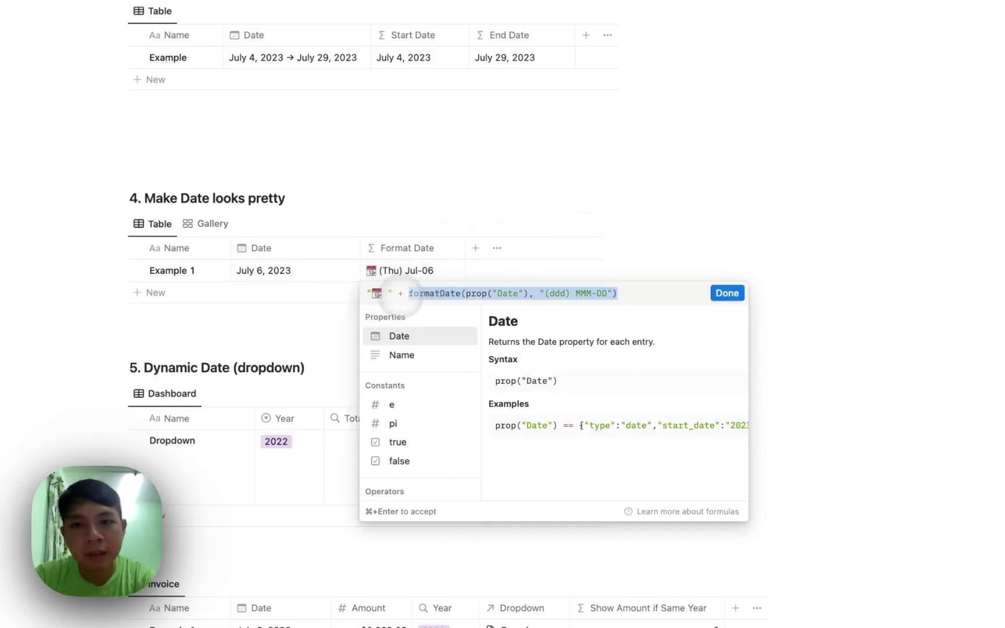
pyautogui.click(404, 293)
pyautogui.press('BackSpace')
pyautogui.press('super+BackSpace')
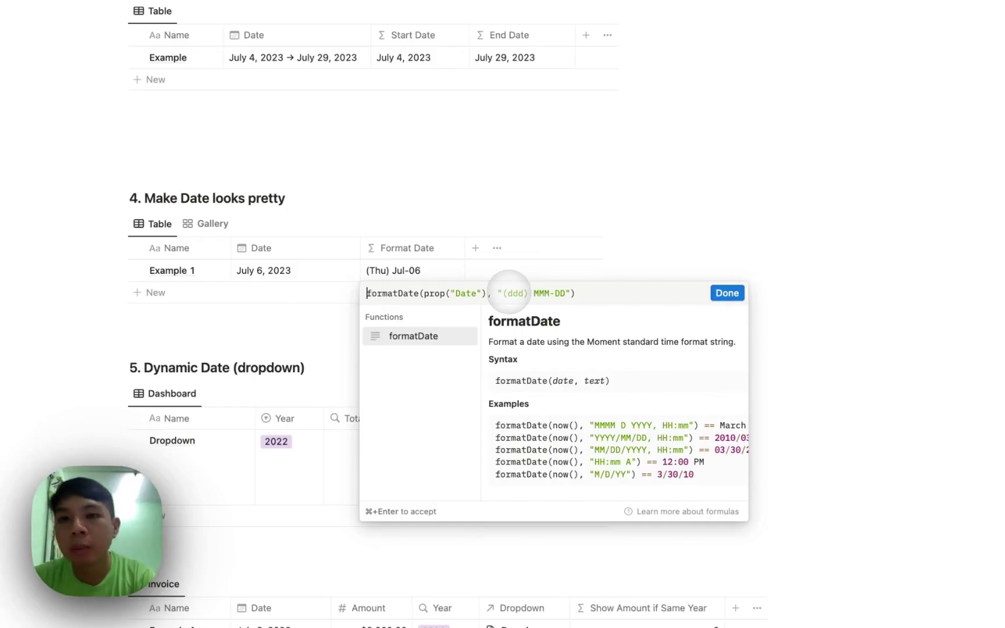
# Clear the format codes from the Format Date formula, leaving formatDate(prop("Date"), "").
pyautogui.doubleClick(510, 293)
pyautogui.click(503, 301)
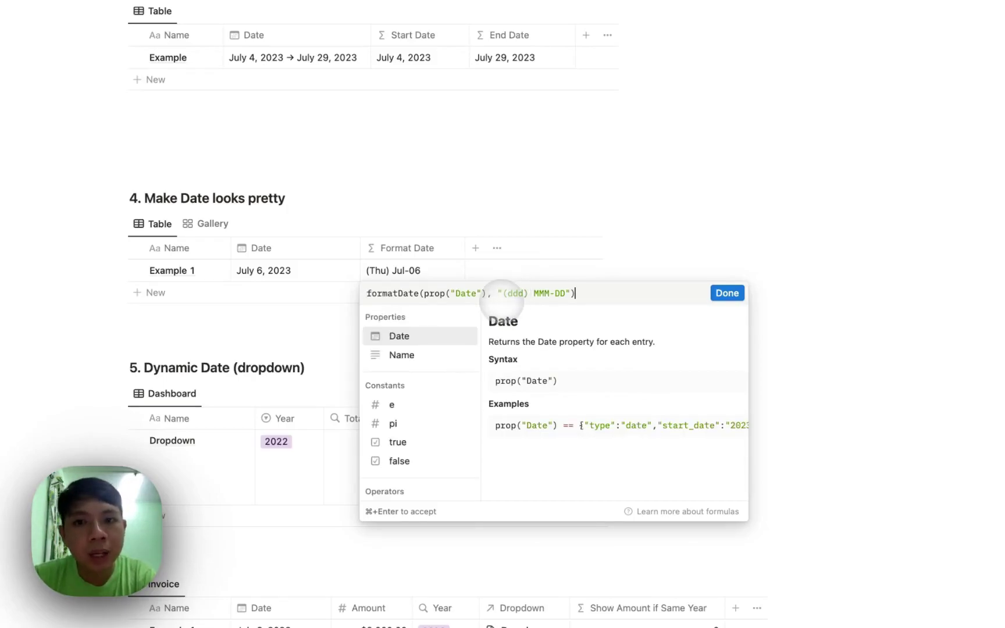
pyautogui.click(508, 293)
pyautogui.doubleClick(513, 293)
pyautogui.click(533, 293)
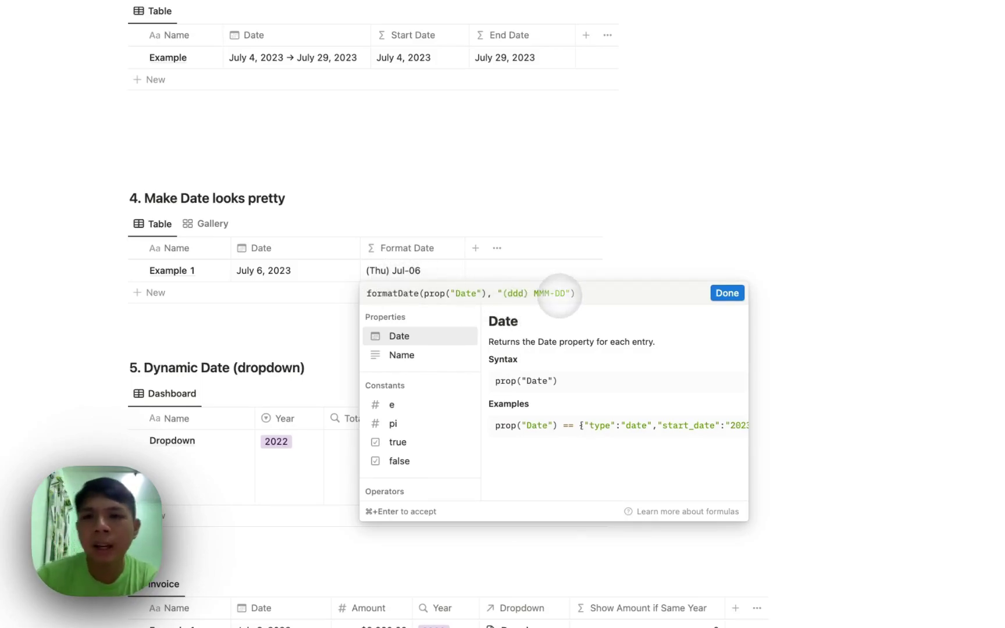
pyautogui.moveTo(570, 293); pyautogui.dragTo(554, 293)
pyautogui.press('BackSpace')
pyautogui.press('BackSpace')
pyautogui.press('BackSpace')
pyautogui.press('BackSpace')
pyautogui.press('BackSpace')
pyautogui.press('BackSpace')
pyautogui.press('BackSpace')
pyautogui.press('BackSpace')
pyautogui.press('BackSpace')
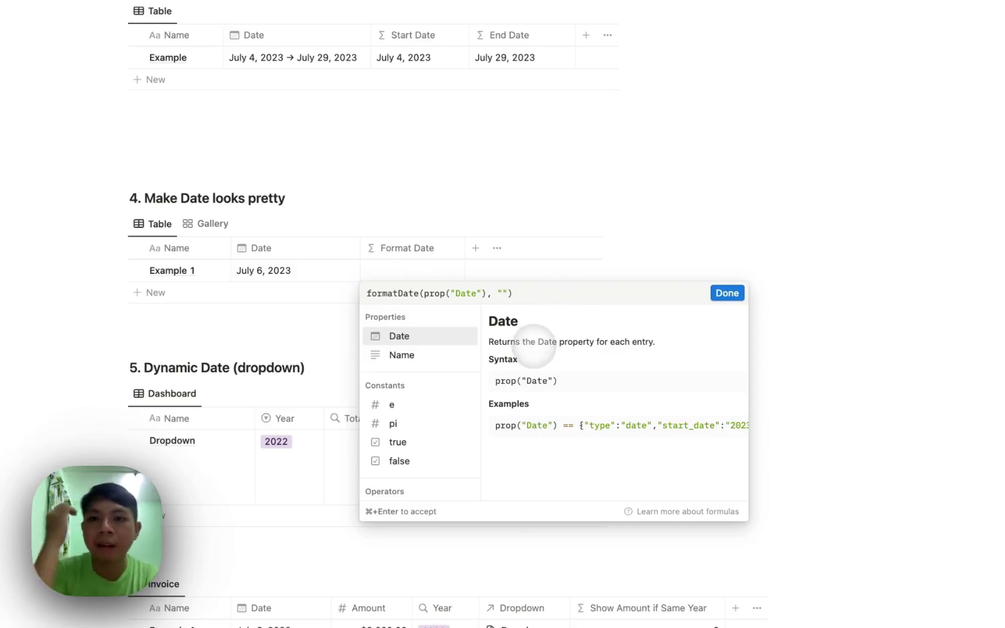
# Enter dddd as the Format Date format string, try random letters after it, and replace them with "- ()".
pyautogui.click(433, 254)
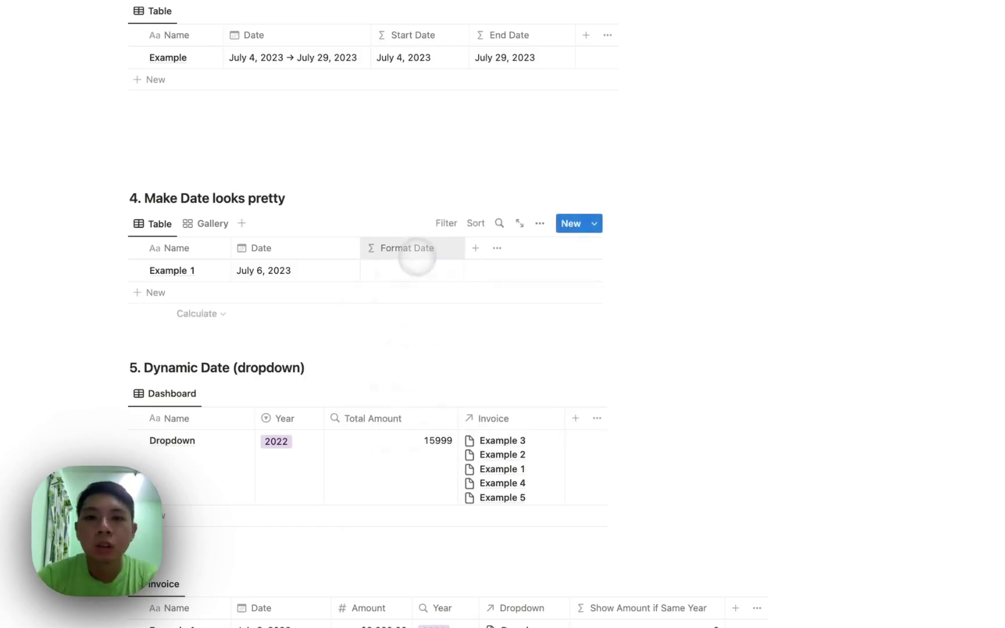
pyautogui.click(407, 297)
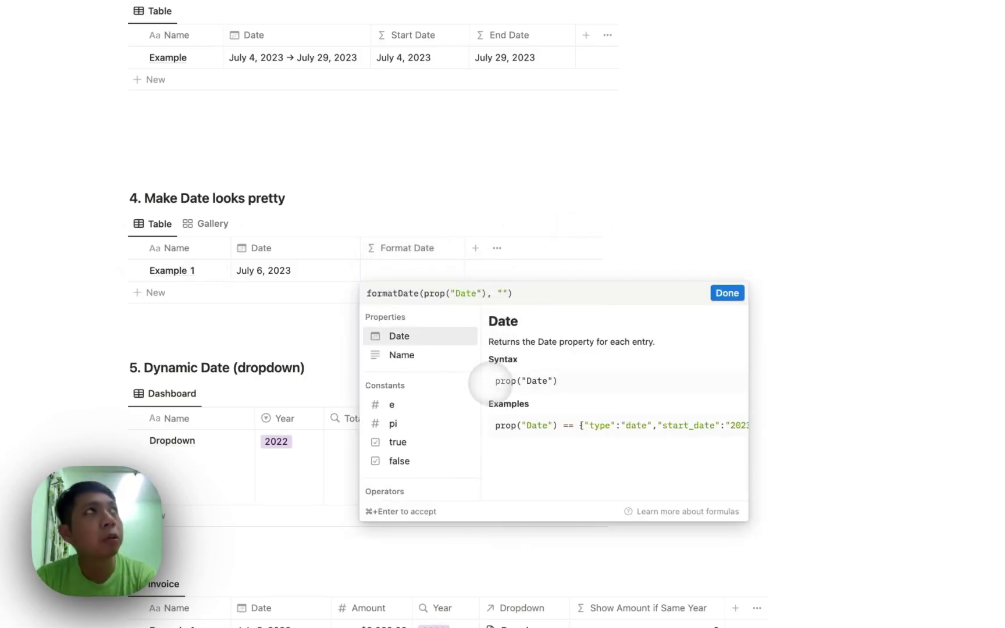
pyautogui.write('dddd -')
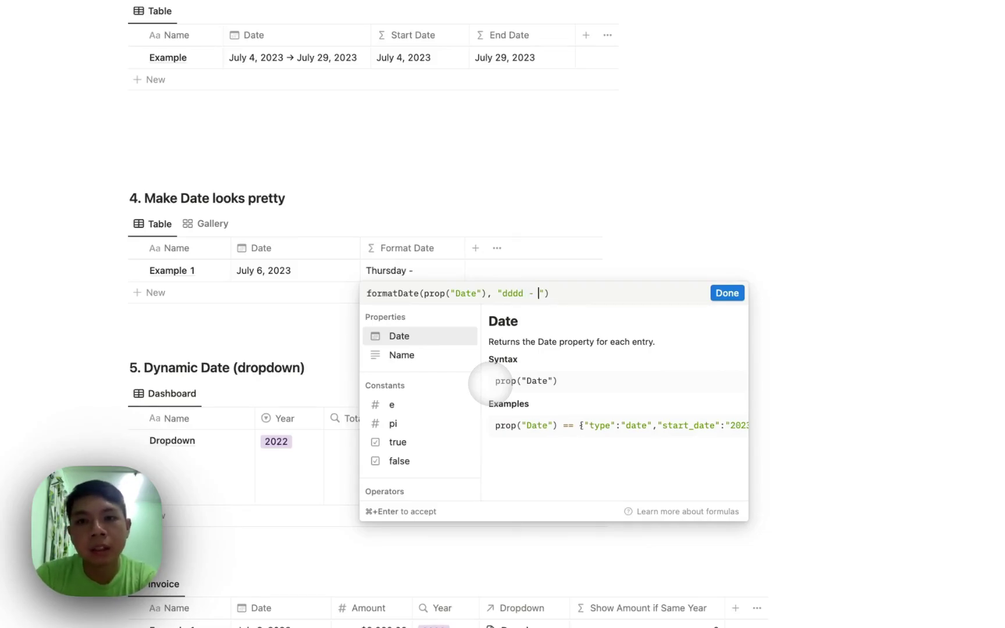
pyautogui.write('dkfksdfksd')
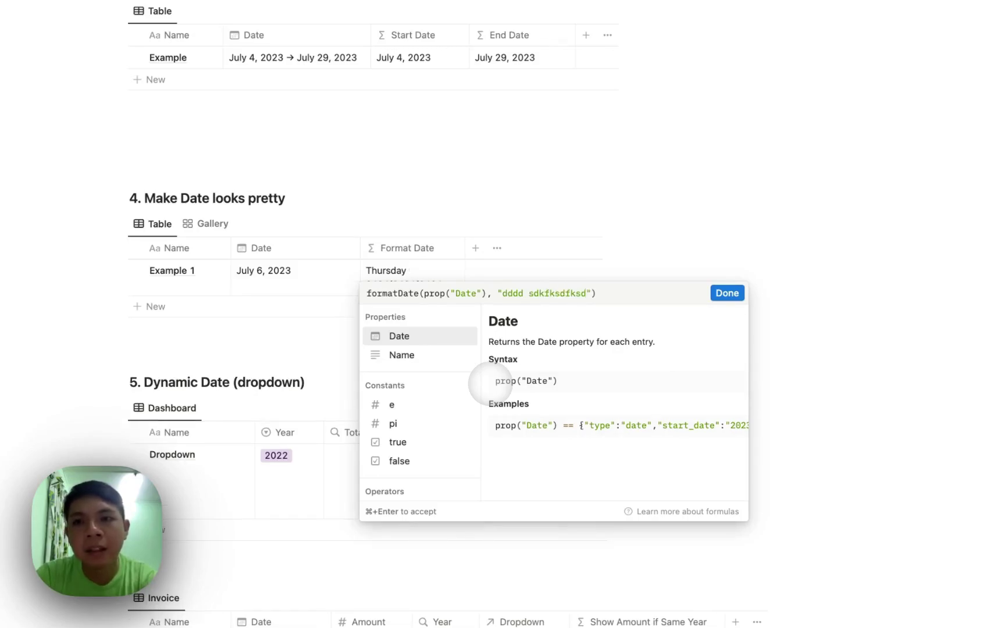
pyautogui.press('BackSpace')
pyautogui.press('BackSpace')
pyautogui.press('BackSpace')
pyautogui.press('BackSpace')
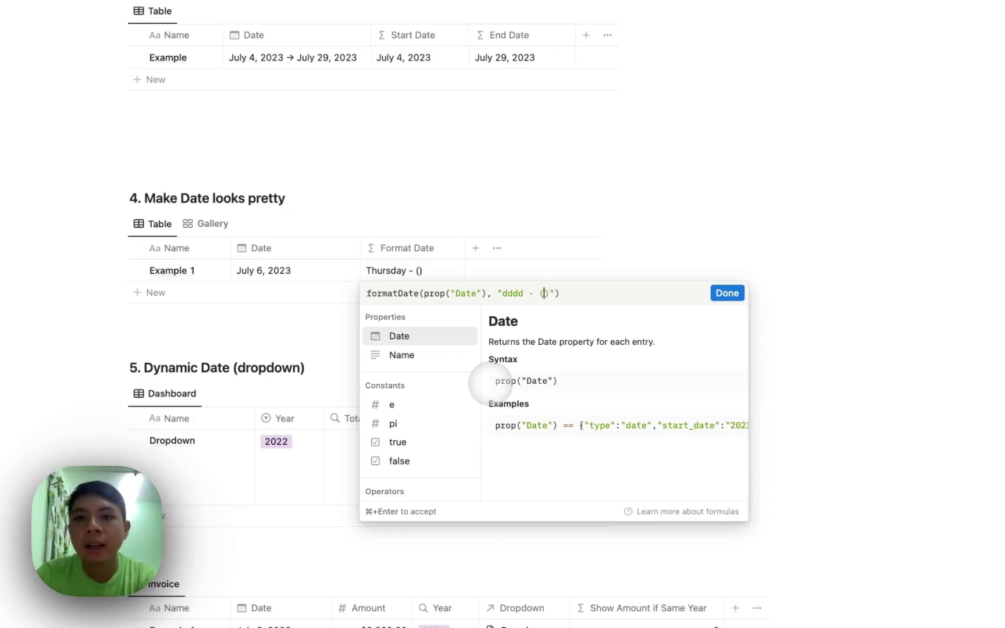
# Try several upper- and lowercase year codes inside the parentheses, settling on Y so the format string reads "dddd - (Y)".
pyautogui.write('YYY')
pyautogui.press('BackSpace')
pyautogui.press('BackSpace')
pyautogui.press('BackSpace')
pyautogui.write('yyy')
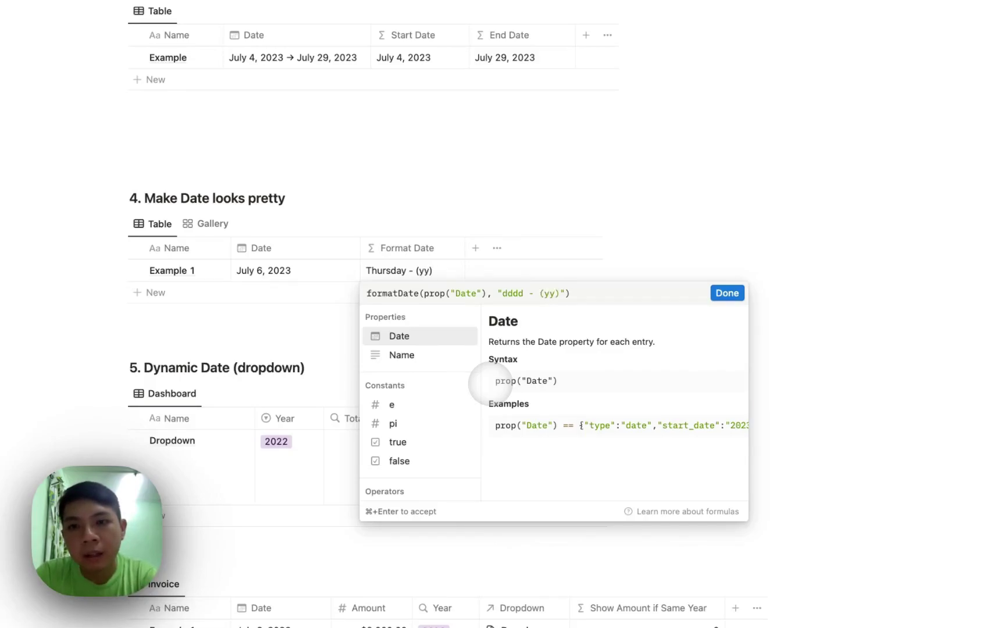
pyautogui.write('yy')
pyautogui.press('BackSpace')
pyautogui.write('YY')
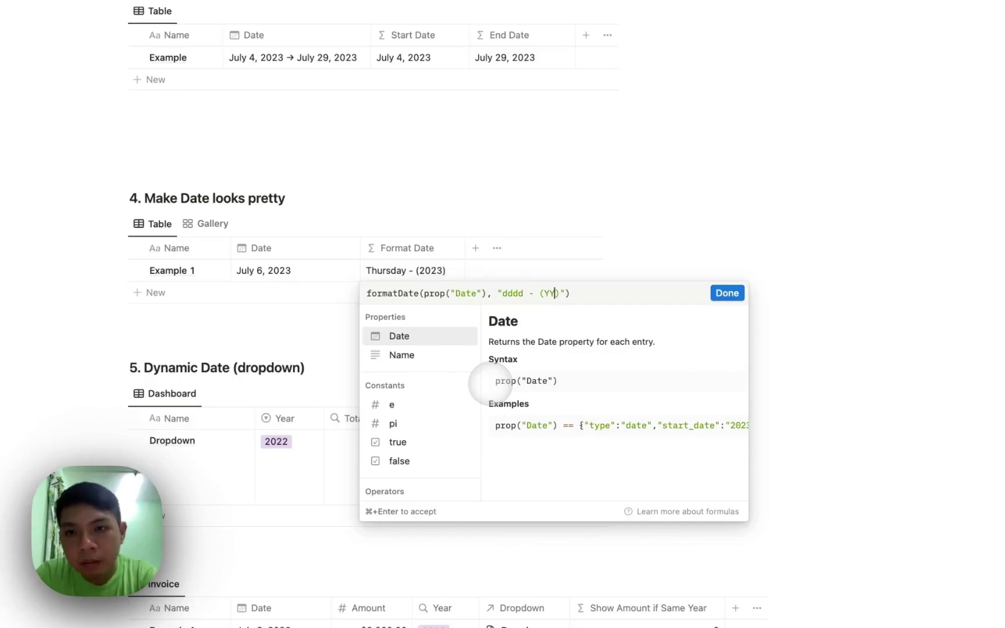
pyautogui.press('BackSpace')
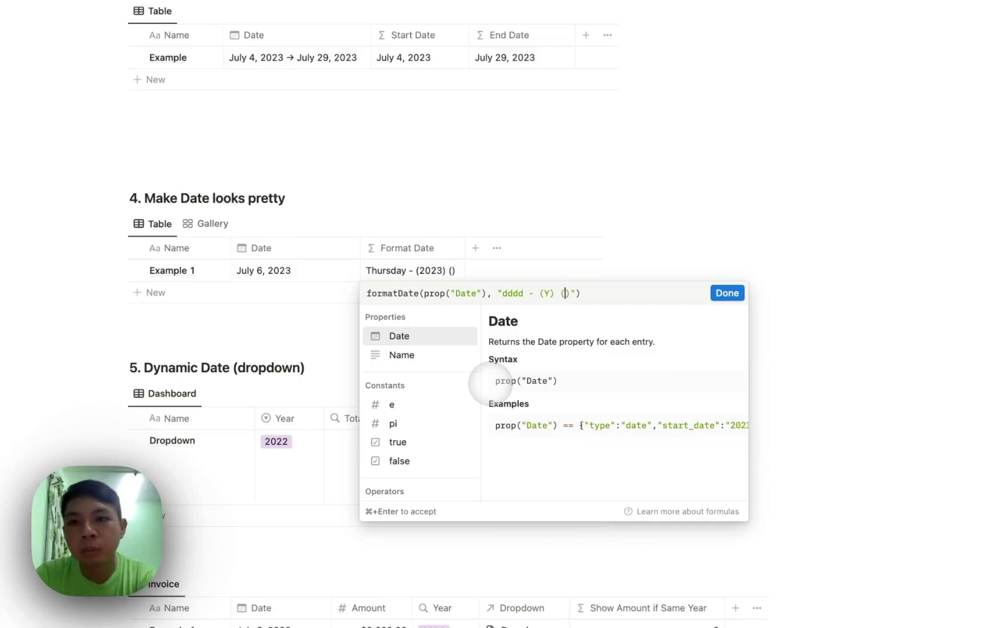
# Try the lowercase code mm in a second pair of parentheses after the year and close the formula editor.
pyautogui.write('M')
pyautogui.press('BackSpace')
pyautogui.write('mm')
pyautogui.click(411, 274)
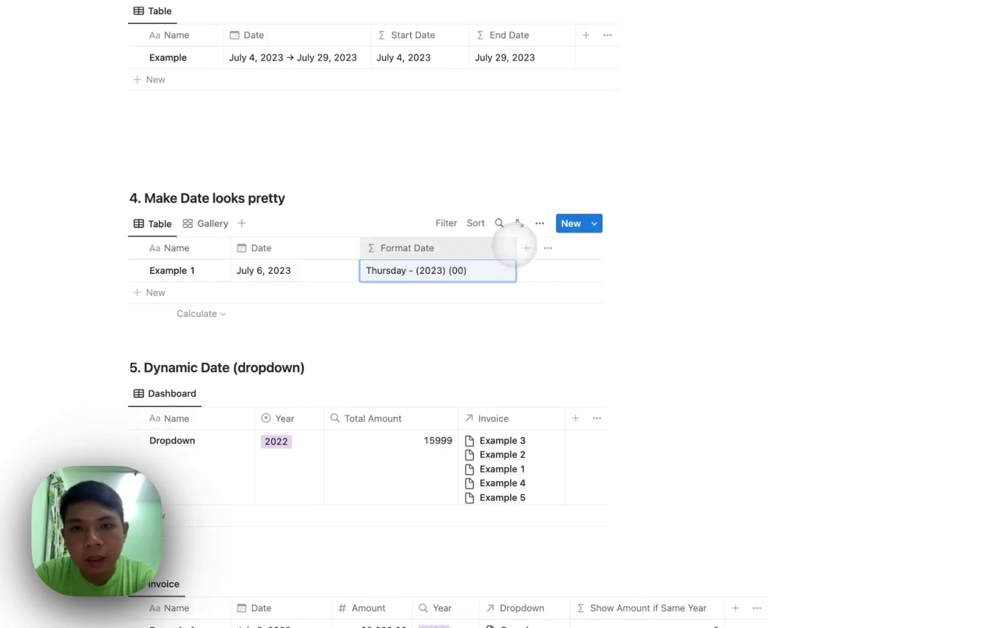
# Replace mm in the second parentheses with the uppercase month code, first as MM and extended to MMMM.
pyautogui.click(509, 272)
pyautogui.write('*')
pyautogui.press('BackSpace')
pyautogui.press('Left')
pyautogui.press('BackSpace')
pyautogui.press('BackSpace')
pyautogui.write('MM')
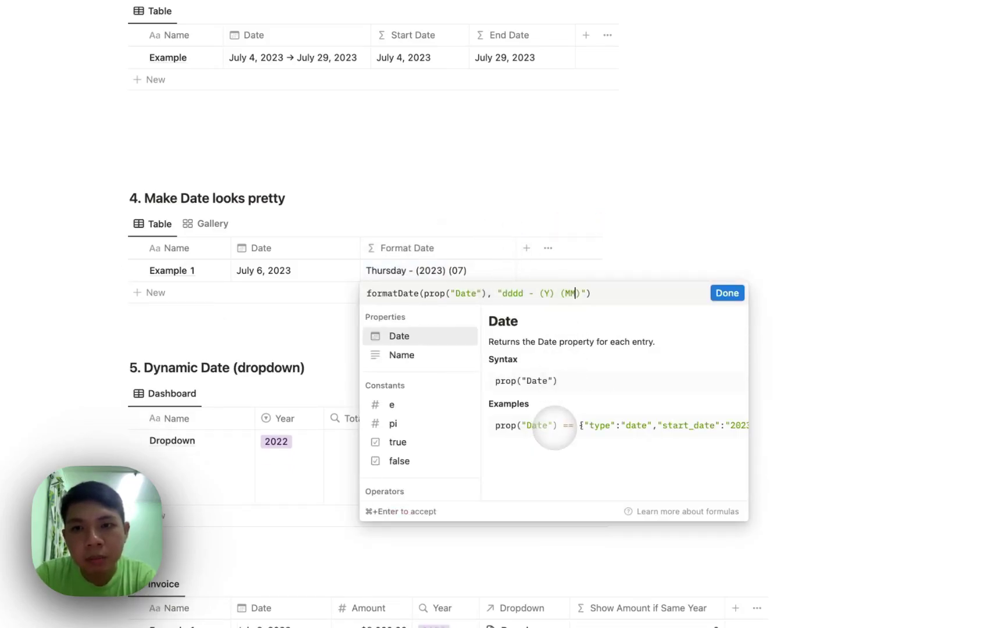
pyautogui.write('MM')
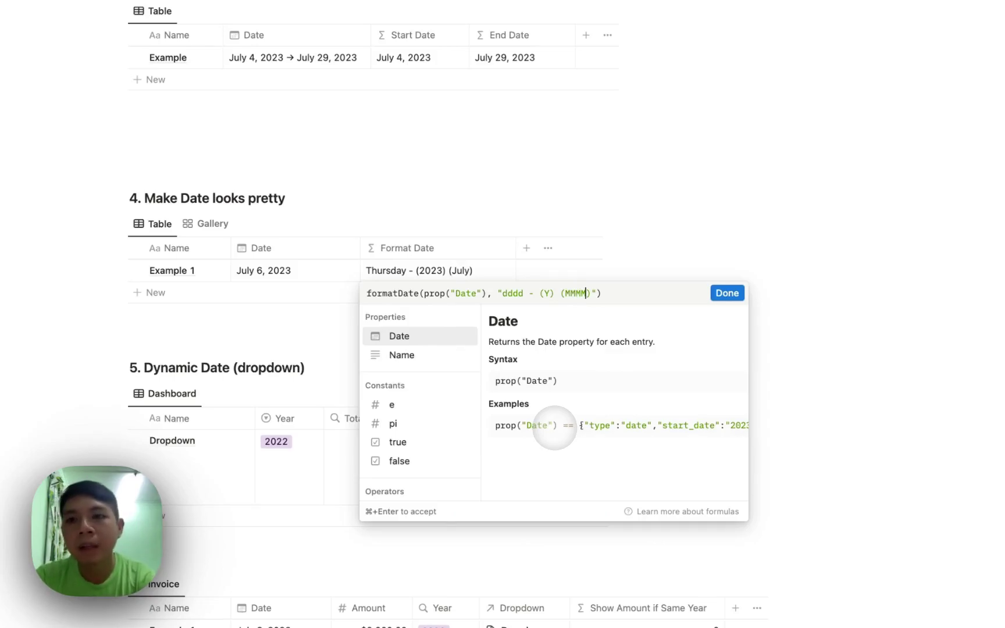
# Try the lowercase codes mmm, mm and m in the second parentheses, and empty the parentheses again.
pyautogui.press('BackSpace')
pyautogui.press('BackSpace')
pyautogui.press('BackSpace')
pyautogui.write('mmm')
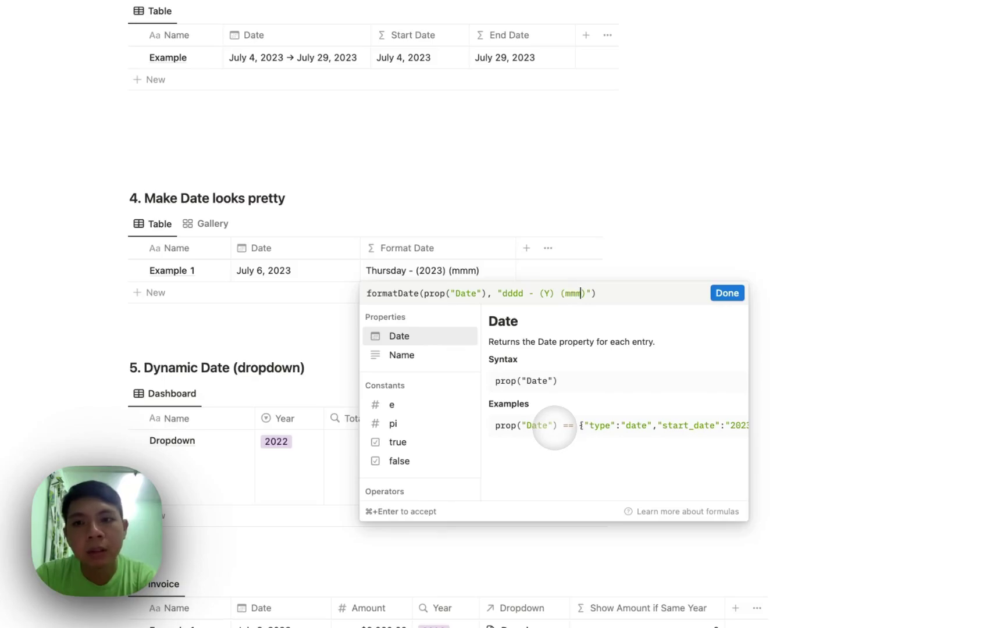
pyautogui.press('BackSpace')
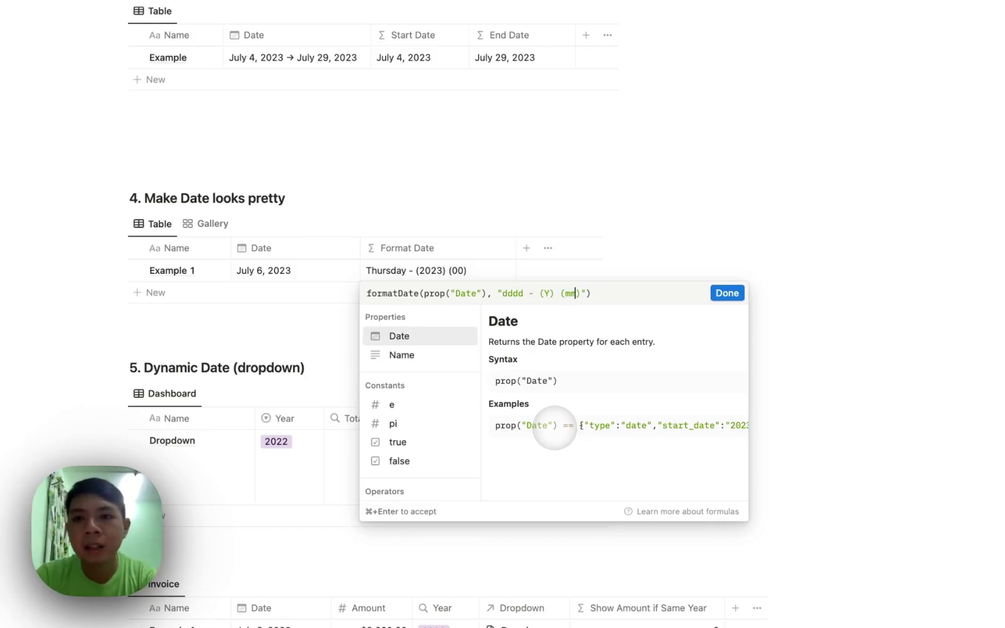
pyautogui.press('BackSpace')
pyautogui.press('BackSpace')
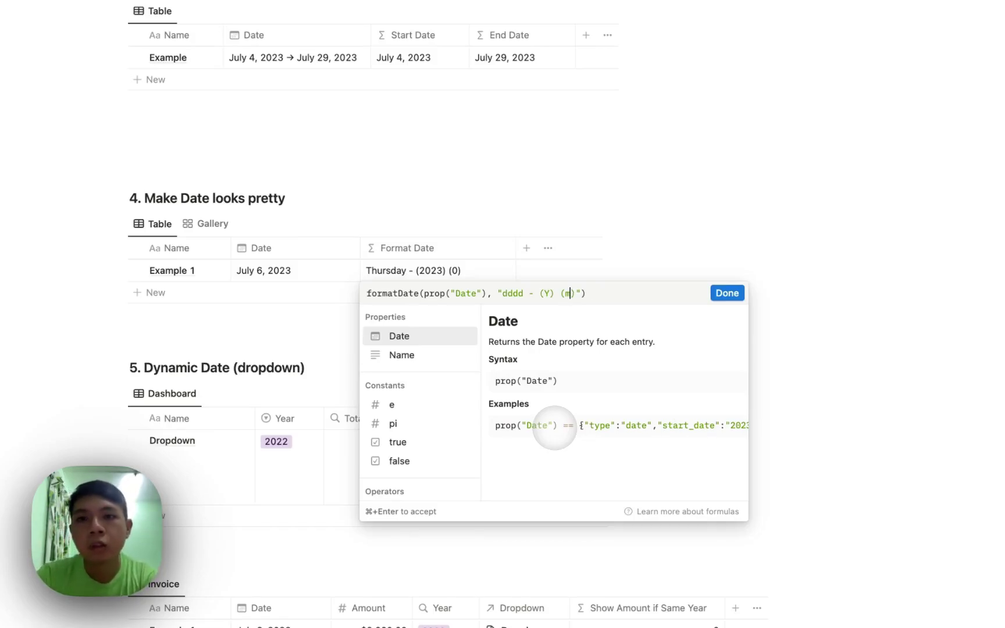
# Include the time in the Date value of Example 1.
pyautogui.click(311, 259)
pyautogui.click(300, 269)
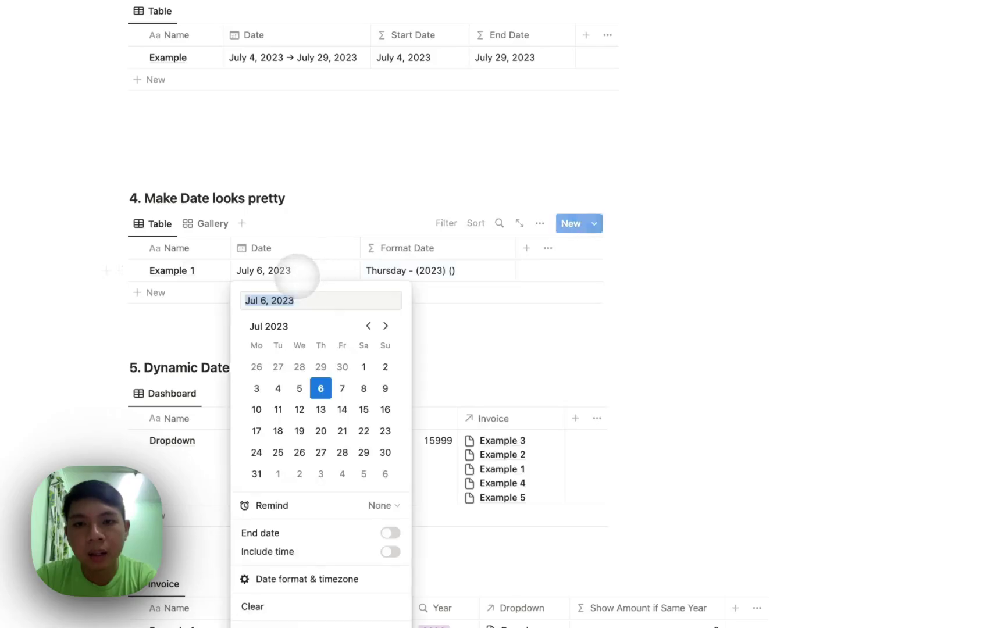
pyautogui.click(391, 551)
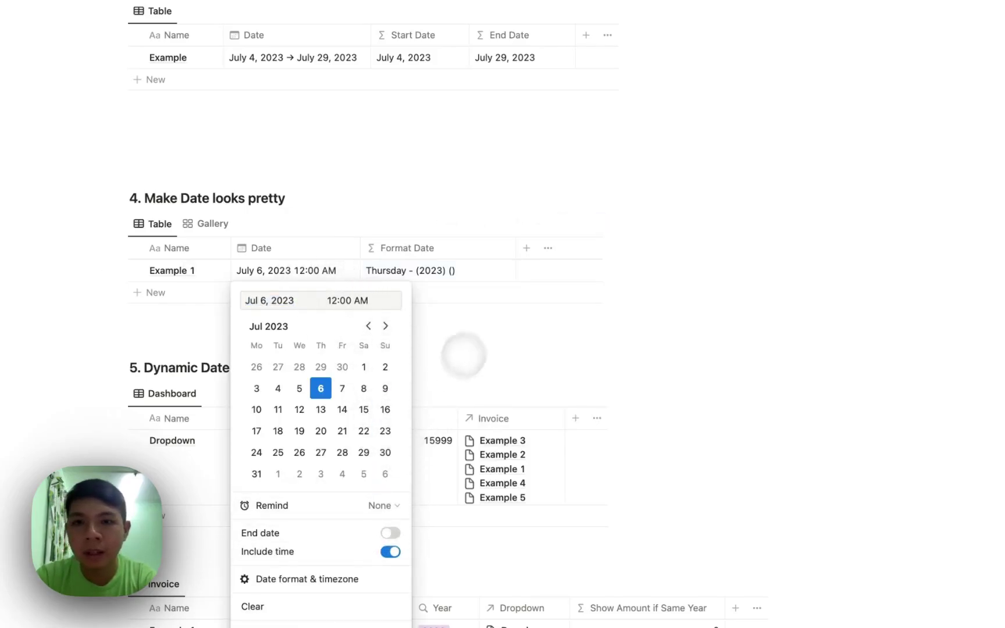
pyautogui.click(474, 306)
# Put hh:mm in the second parentheses of the Format Date formula, and preview it in the Gallery view before returning to the Table view.
pyautogui.click(469, 267)
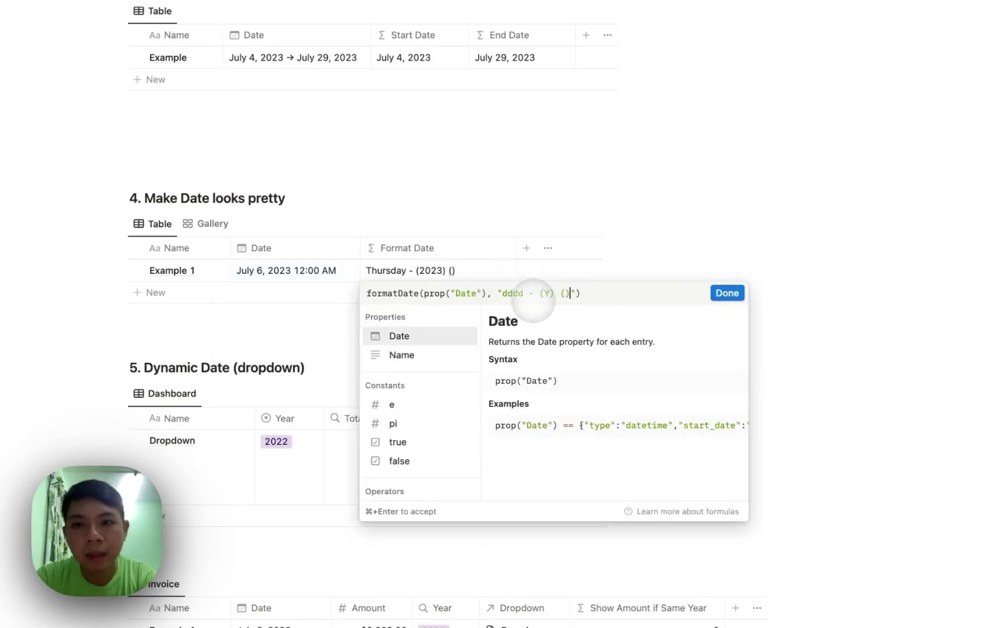
pyautogui.write('hh:mm')
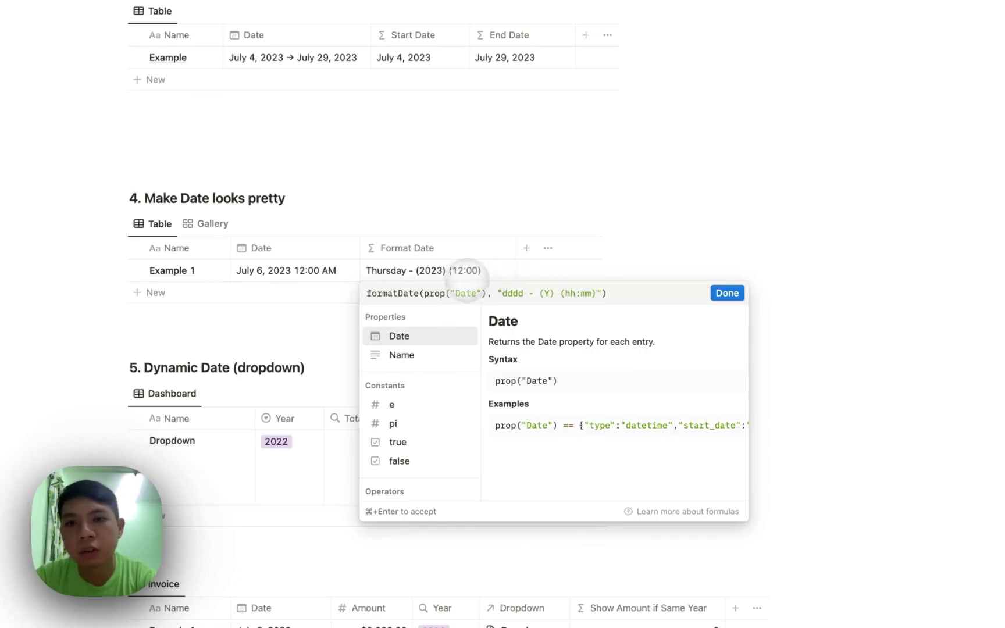
pyautogui.click(477, 275)
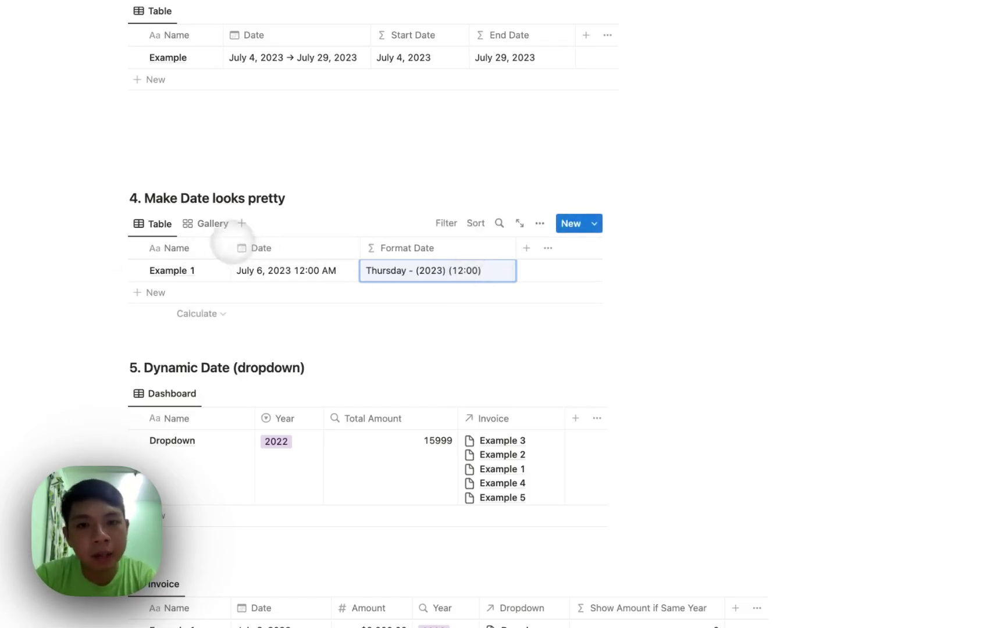
pyautogui.click(209, 224)
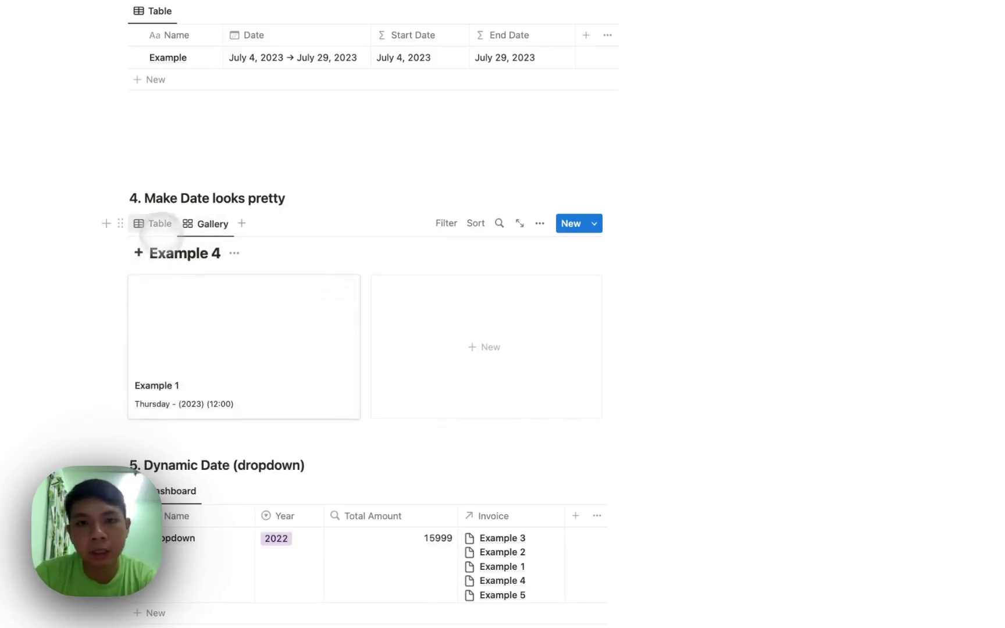
pyautogui.click(150, 223)
# In the Dynamic Date dashboard, switch the Dropdown row's Year to 2023, back to 2022, and to 2023 again.
pyautogui.scroll(-2, 197, 348)
pyautogui.scroll(-6, 199, 348)
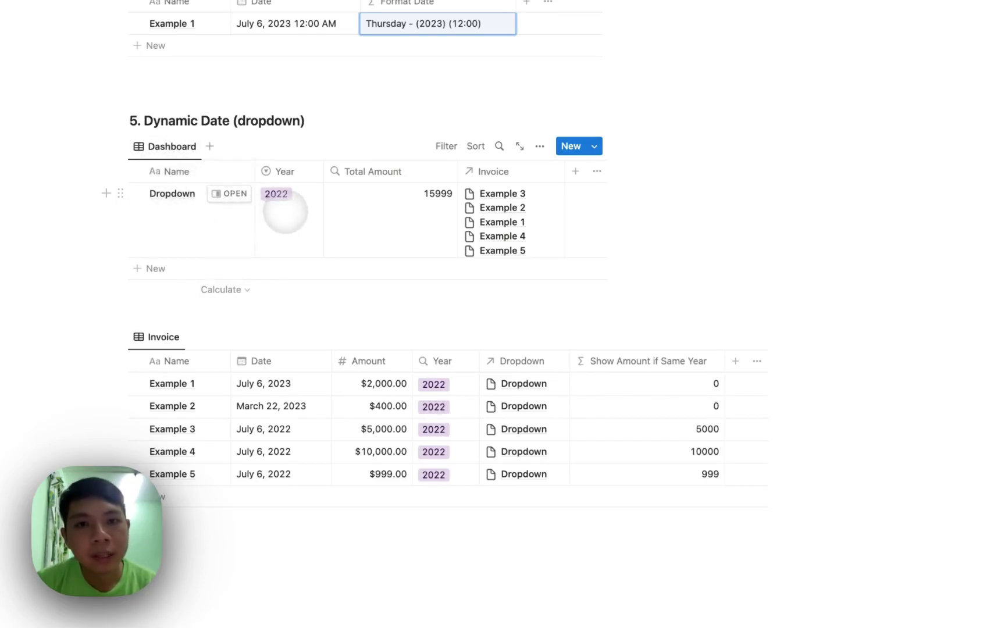
pyautogui.click(302, 201)
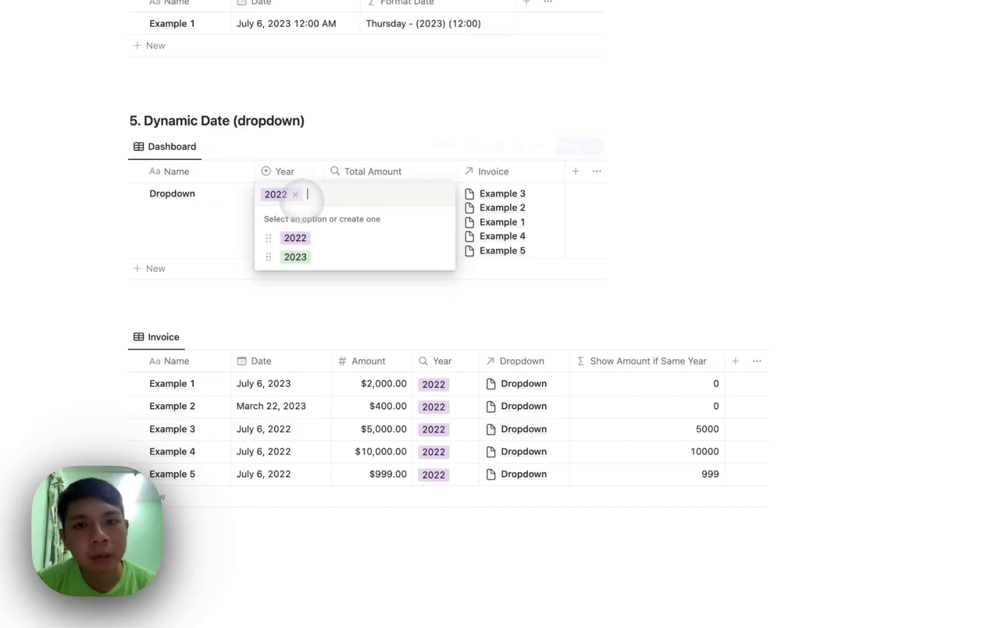
pyautogui.click(312, 256)
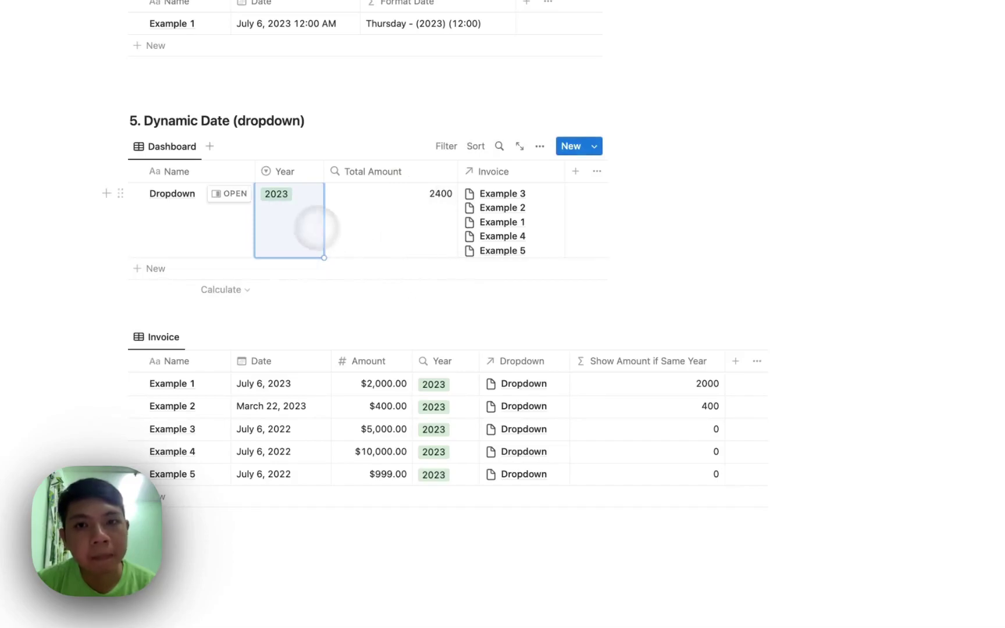
pyautogui.click(317, 227)
pyautogui.click(291, 236)
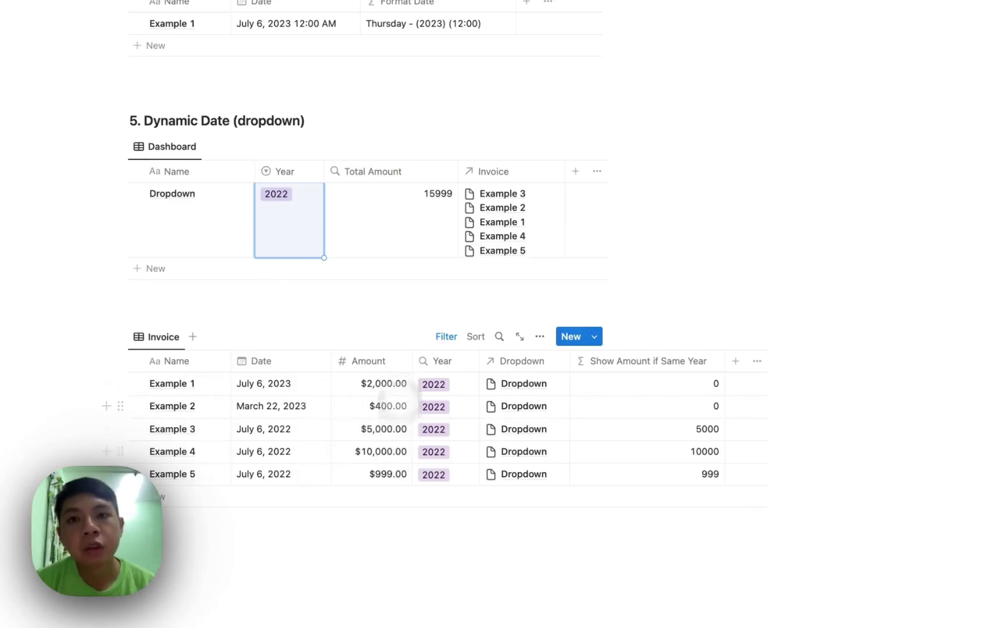
pyautogui.click(306, 231)
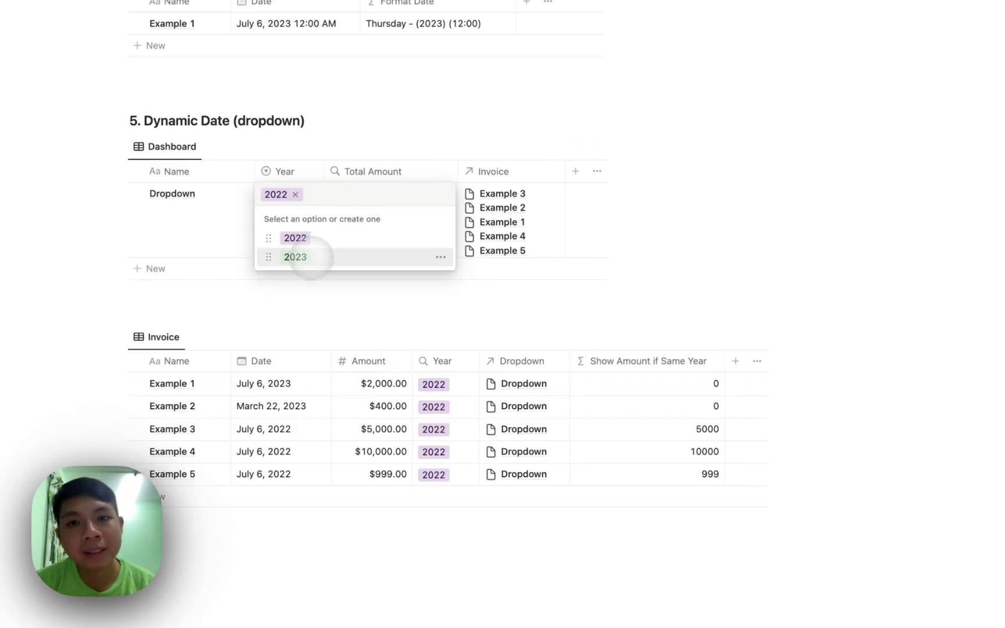
pyautogui.click(312, 257)
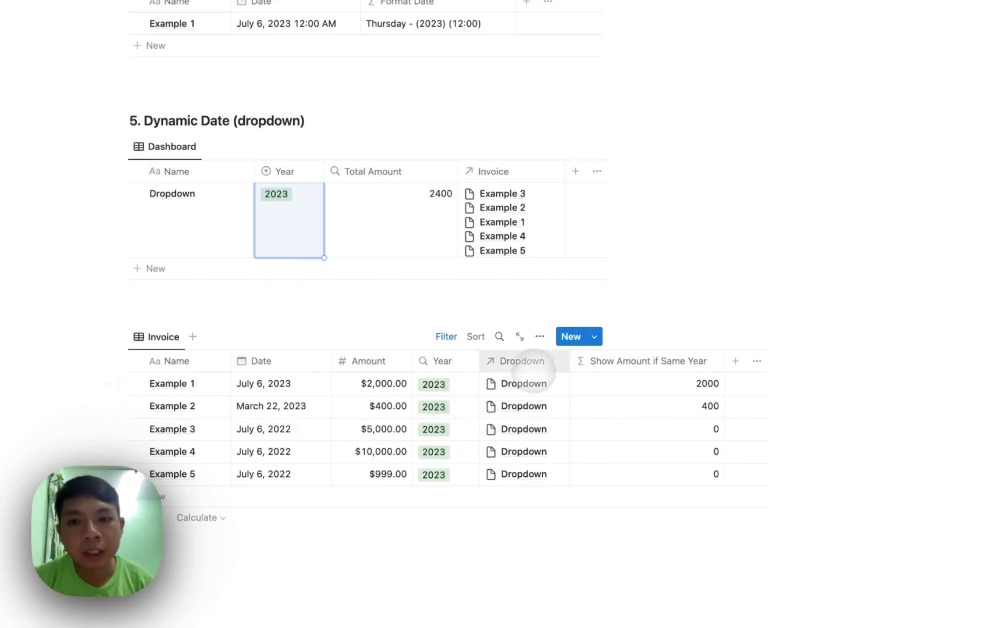
# Inspect the Dropdown relation's property settings in the Invoice table and reveal the table's filter on Dropdown.
pyautogui.click(533, 361)
pyautogui.press('Escape')
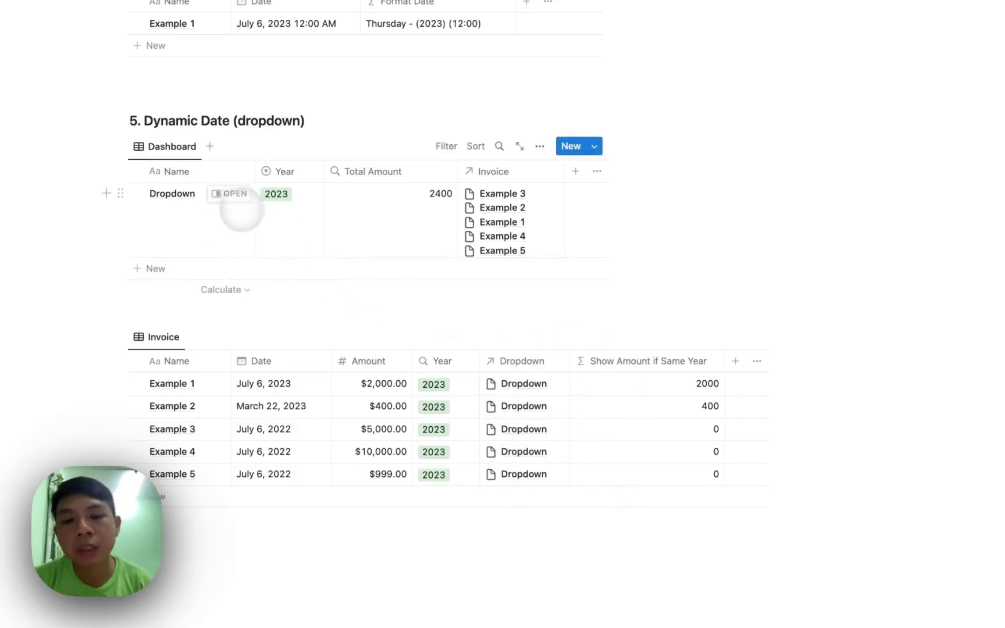
pyautogui.click(523, 363)
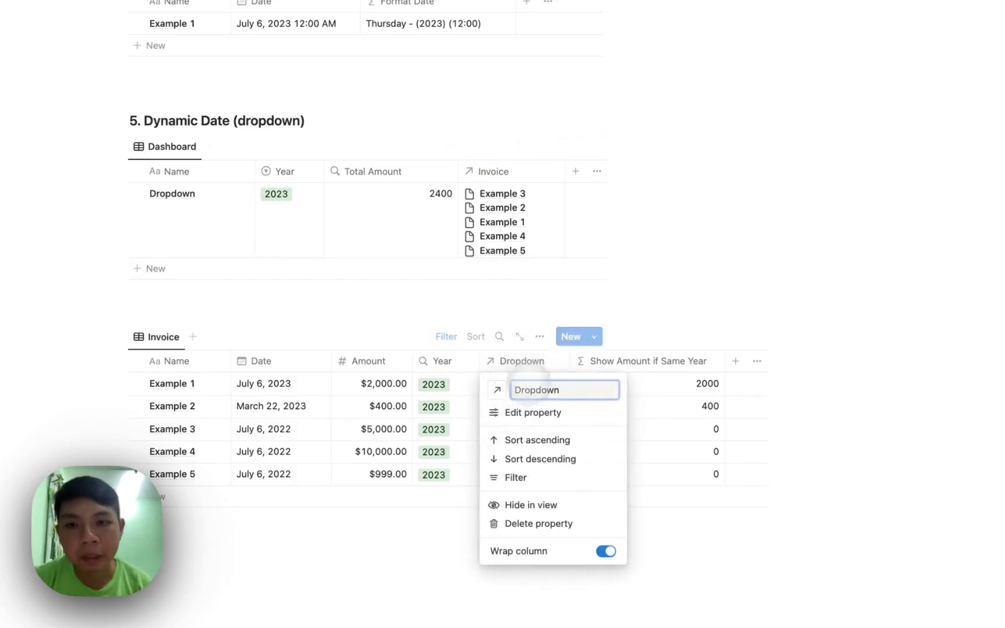
pyautogui.click(533, 413)
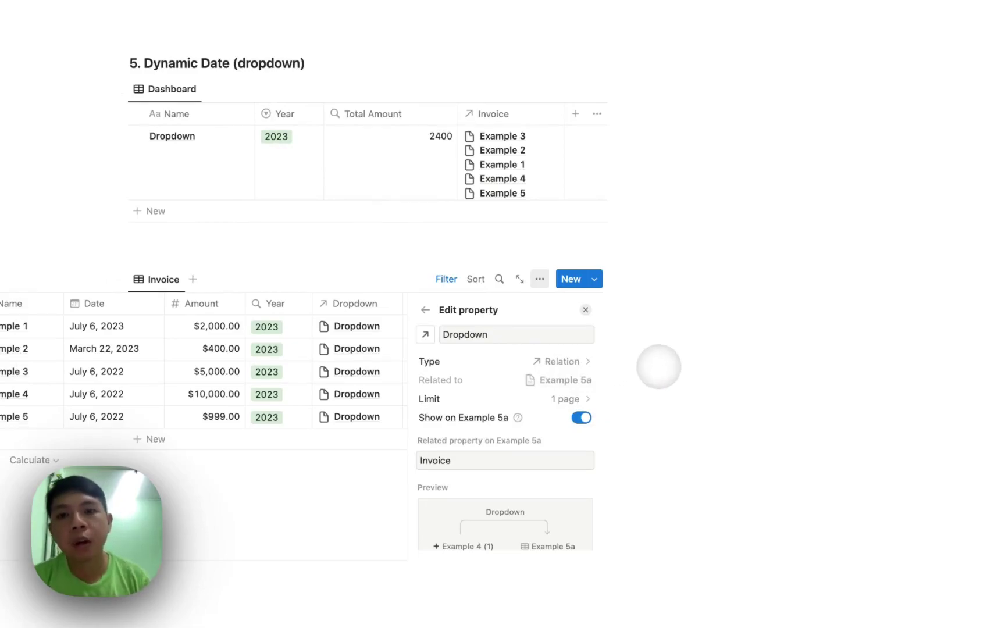
pyautogui.press('Escape')
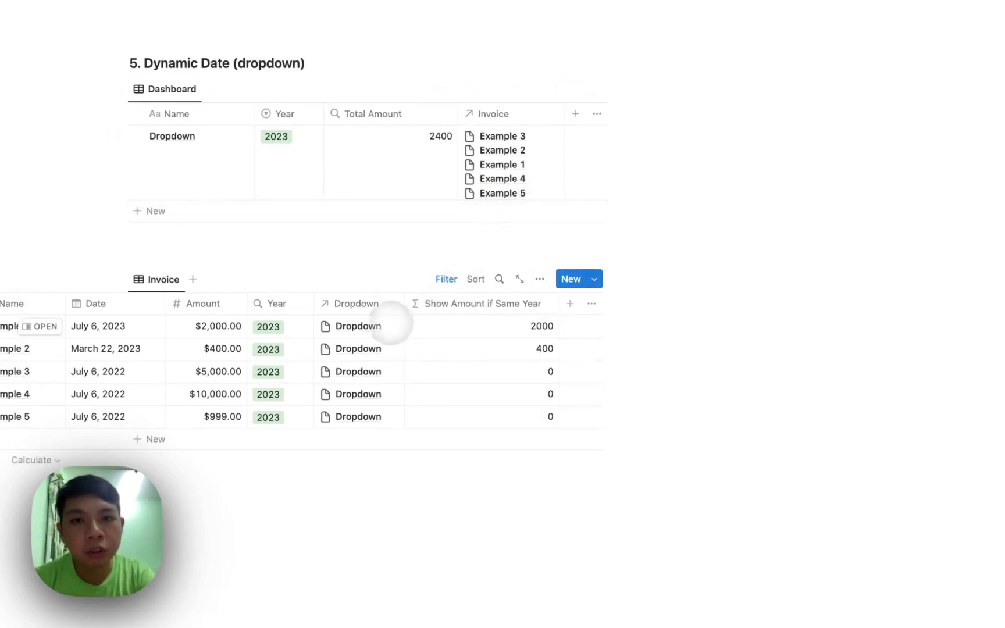
pyautogui.hscroll(-5, 394, 324)
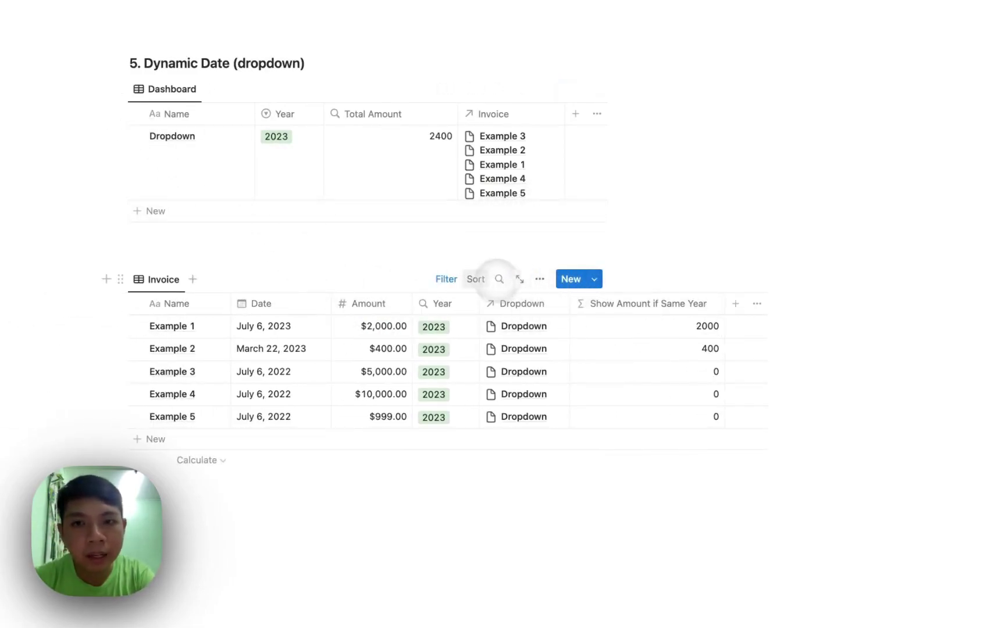
pyautogui.click(449, 279)
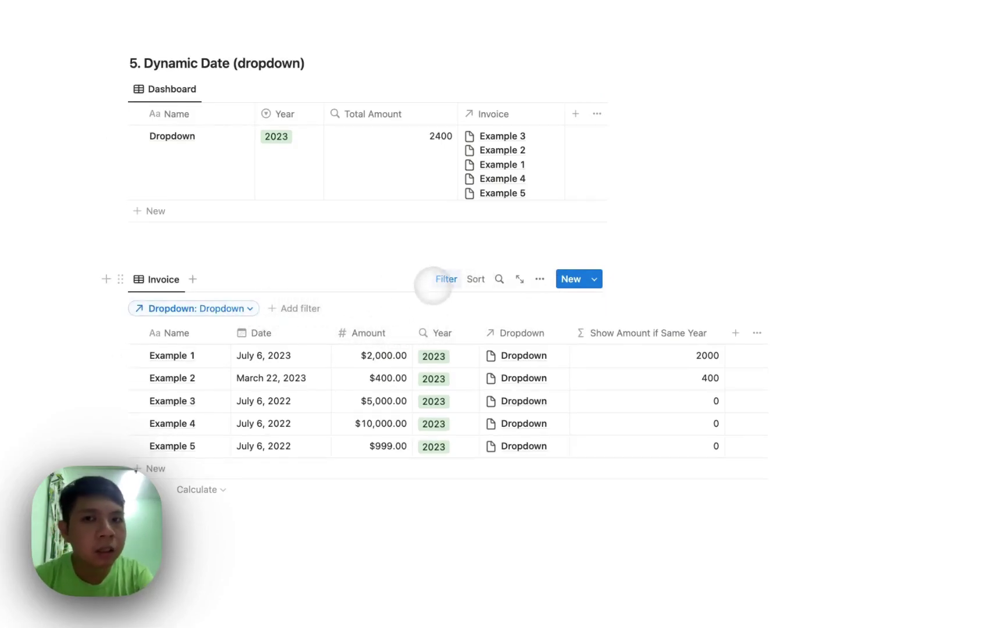
# Hide the Invoice table's filter bar, view the Dropdown column's options, and inspect the Year rollup's relation, property and calculation settings.
pyautogui.click(446, 279)
pyautogui.click(498, 301)
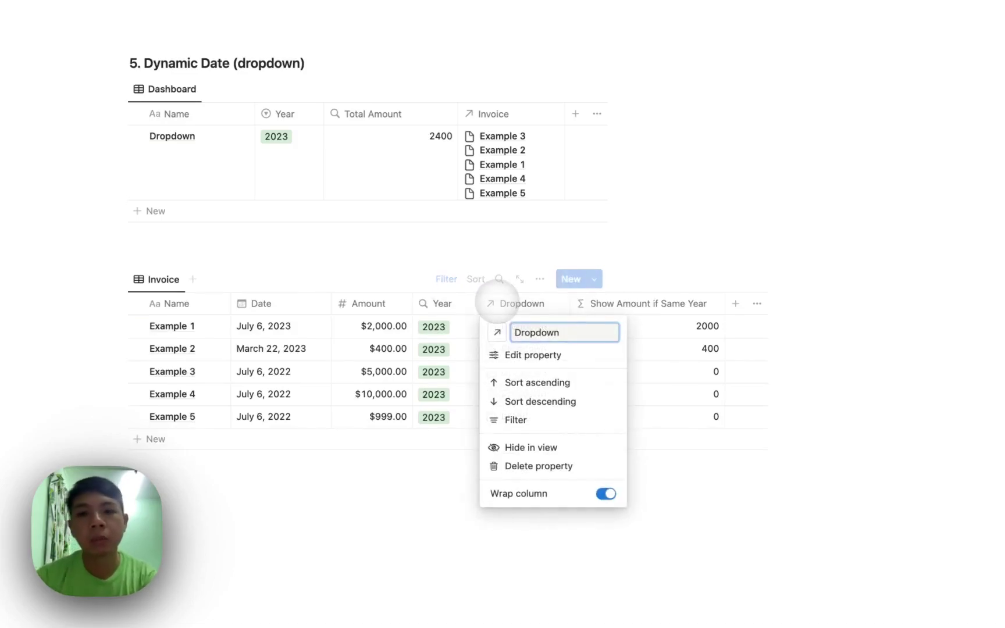
pyautogui.press('Escape')
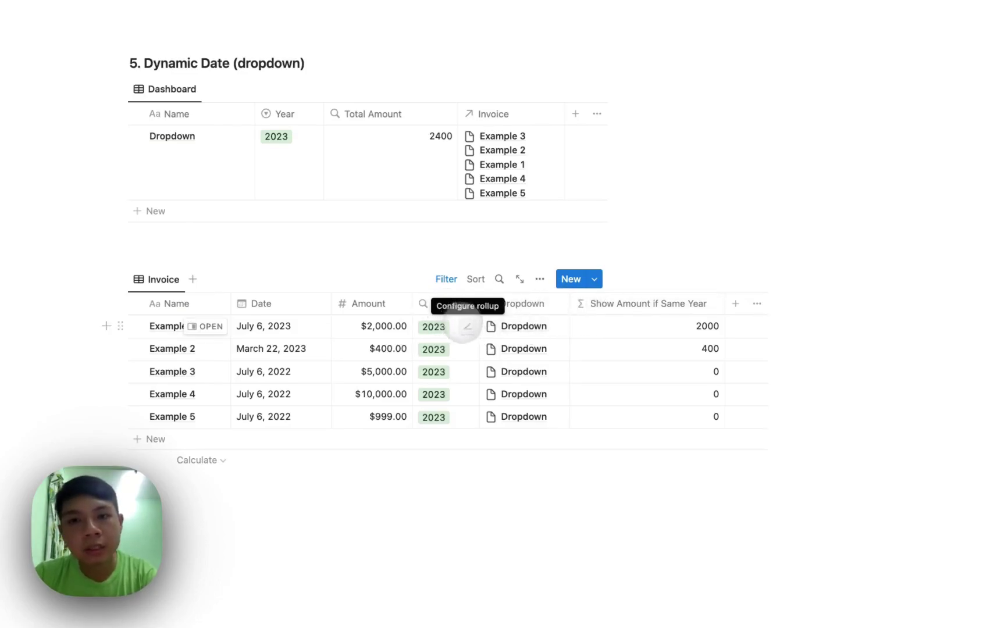
pyautogui.click(466, 327)
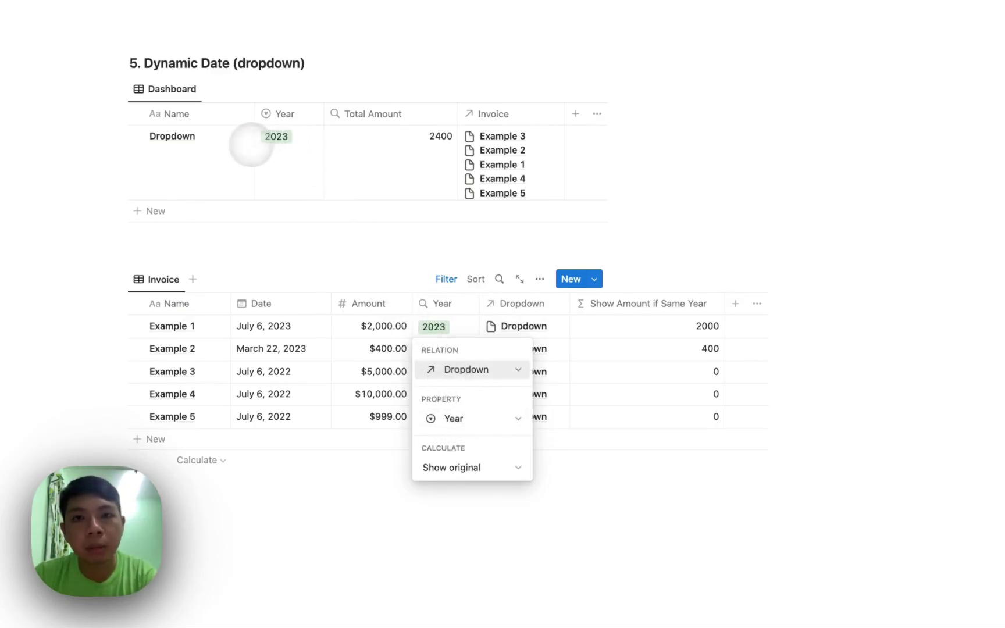
pyautogui.click(348, 247)
# Switch the Dropdown row's Year to 2022 and back to 2023 in the dashboard table.
pyautogui.click(298, 164)
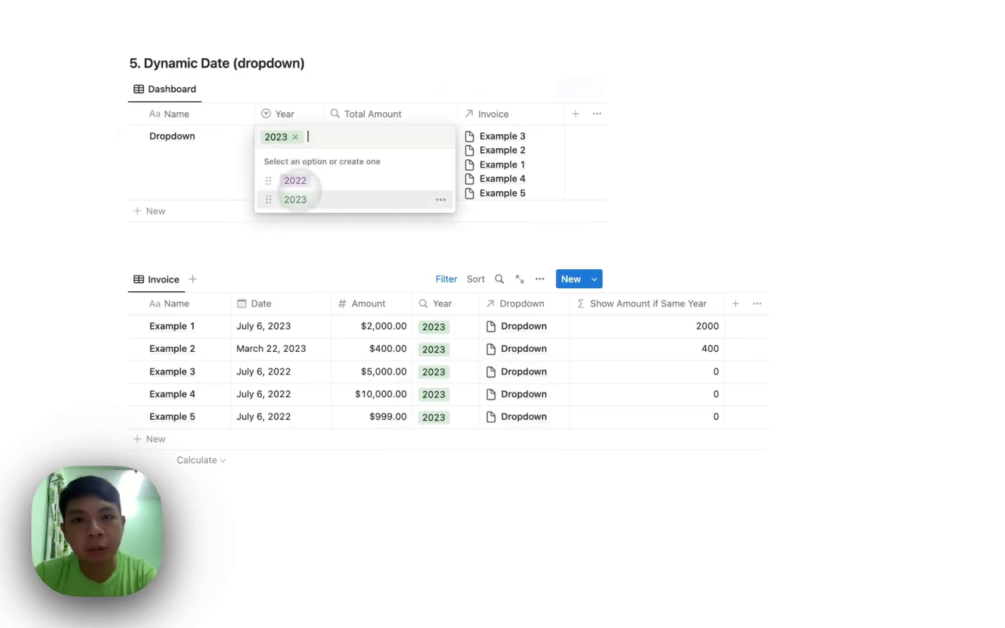
pyautogui.click(295, 181)
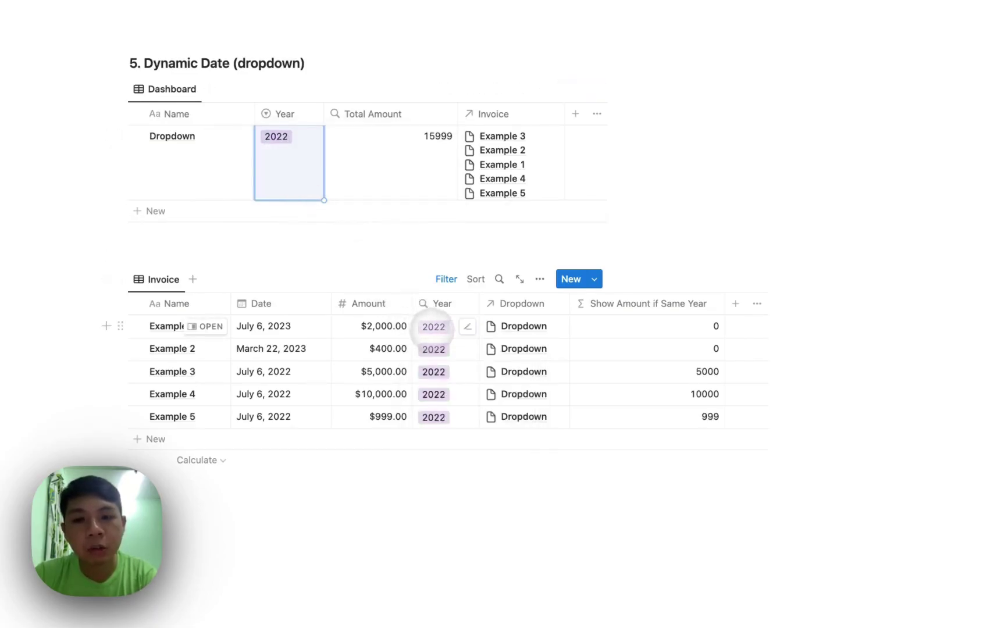
pyautogui.click(290, 175)
pyautogui.click(291, 199)
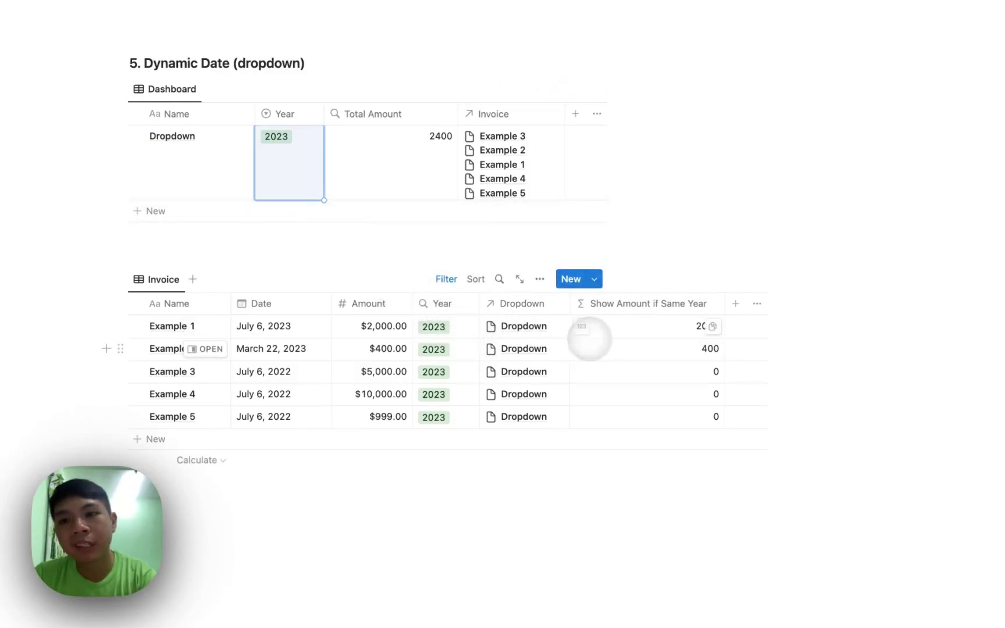
# Review the Show Amount if Same Year formula in the Invoice table and the dashboard's Total Amount rollup settings.
pyautogui.click(601, 327)
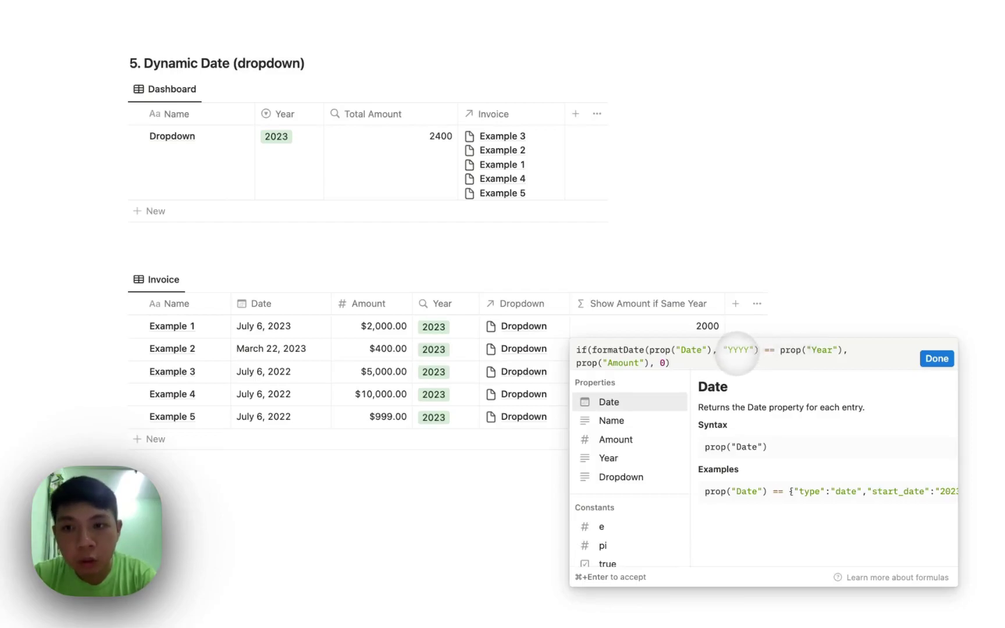
pyautogui.moveTo(758, 350); pyautogui.dragTo(597, 353)
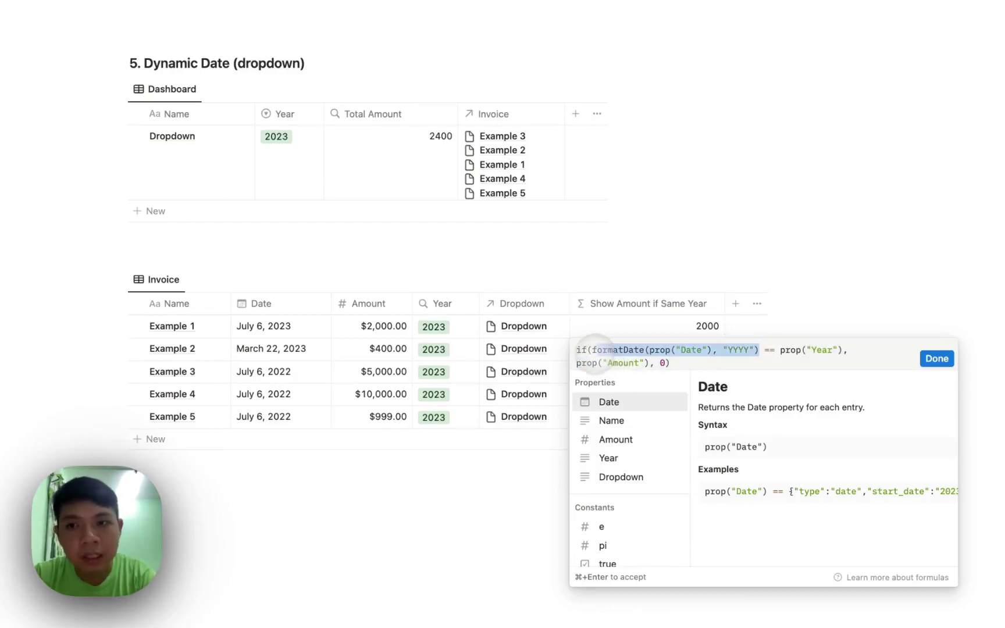
pyautogui.click(760, 349)
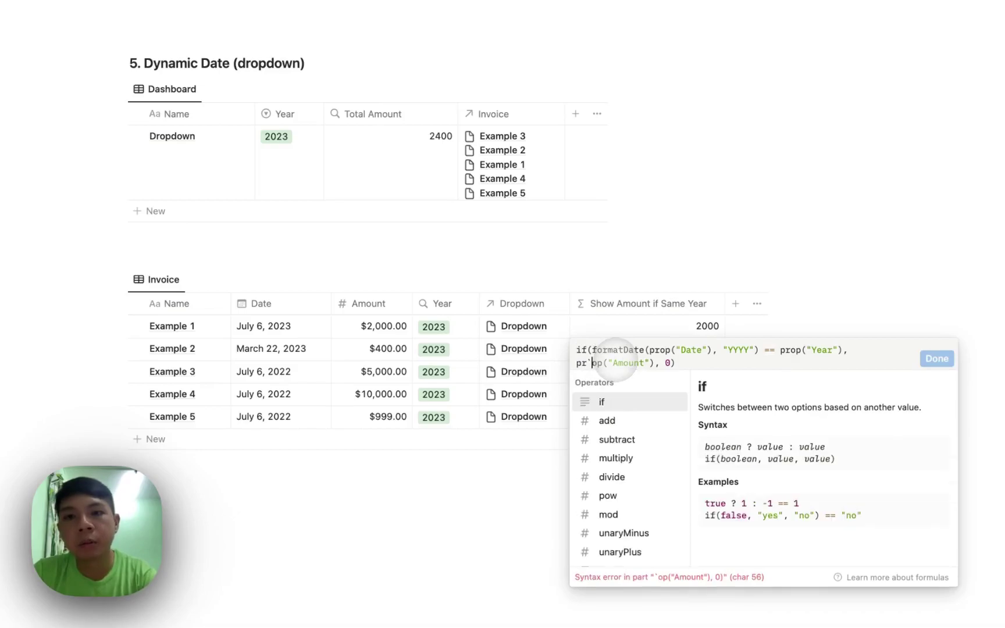
pyautogui.press('super+Return')
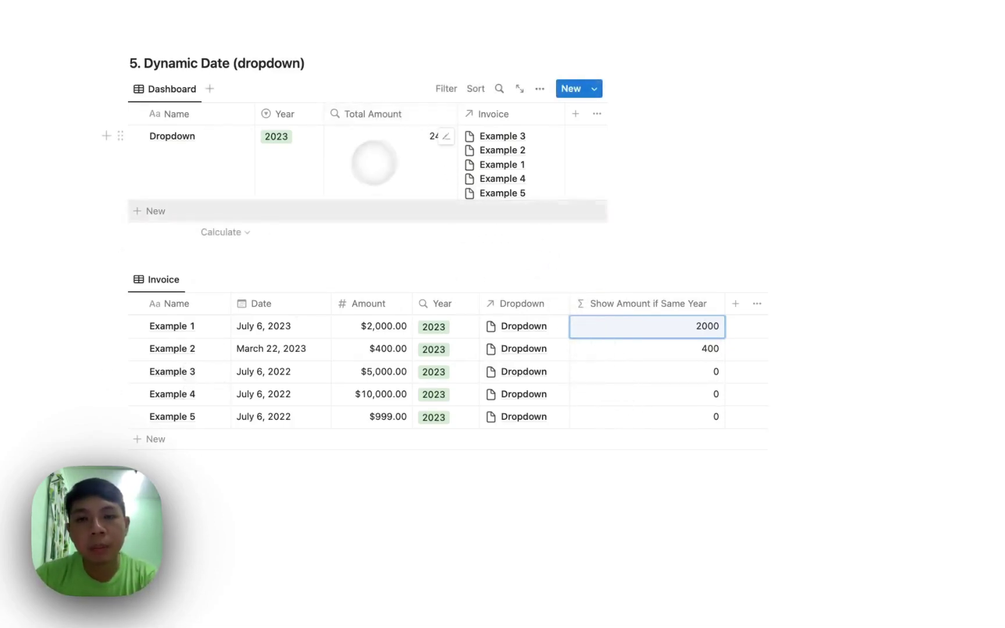
pyautogui.click(445, 136)
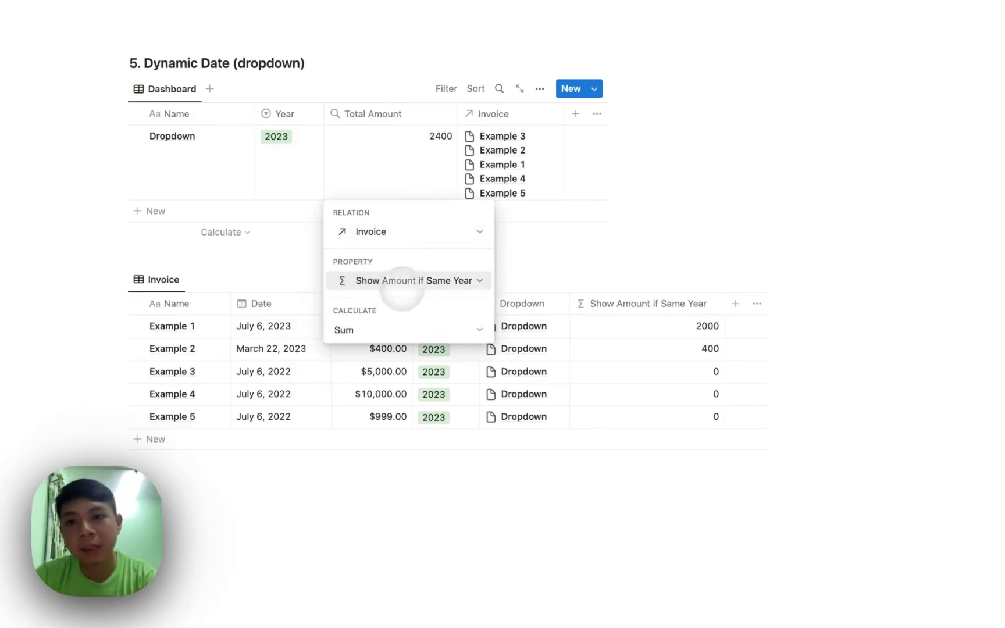
pyautogui.press('Escape')
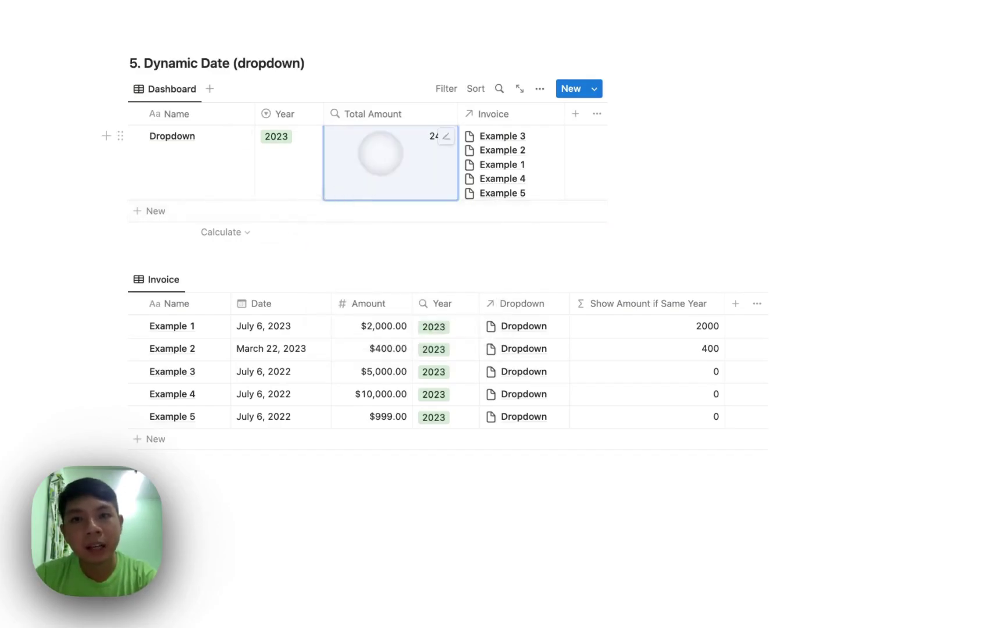
# Add a Gallery view to the dashboard database and show the Total Amount property on its cards.
pyautogui.click(209, 89)
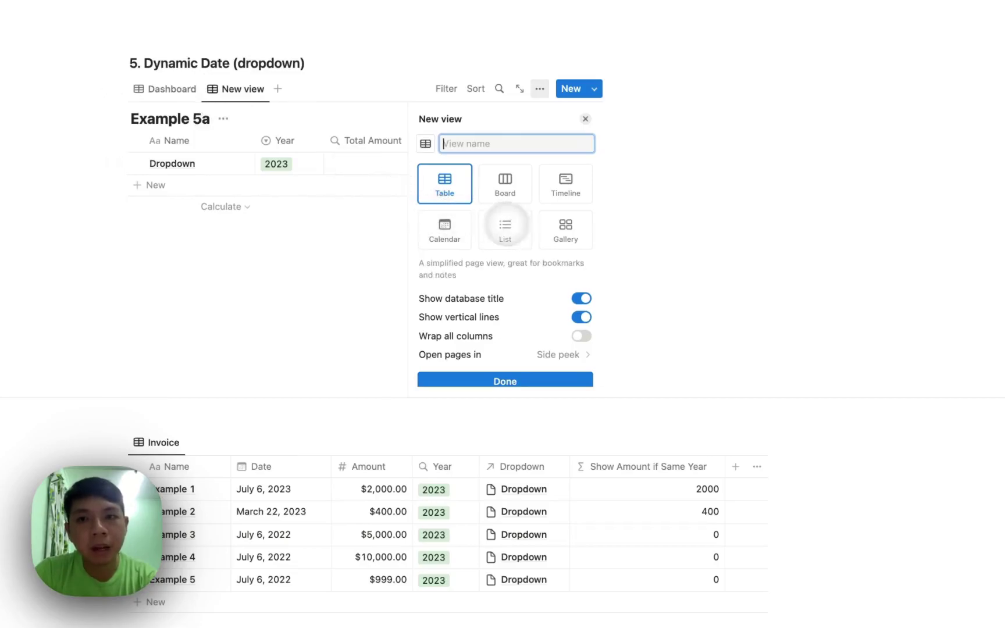
pyautogui.click(550, 228)
pyautogui.press('Escape')
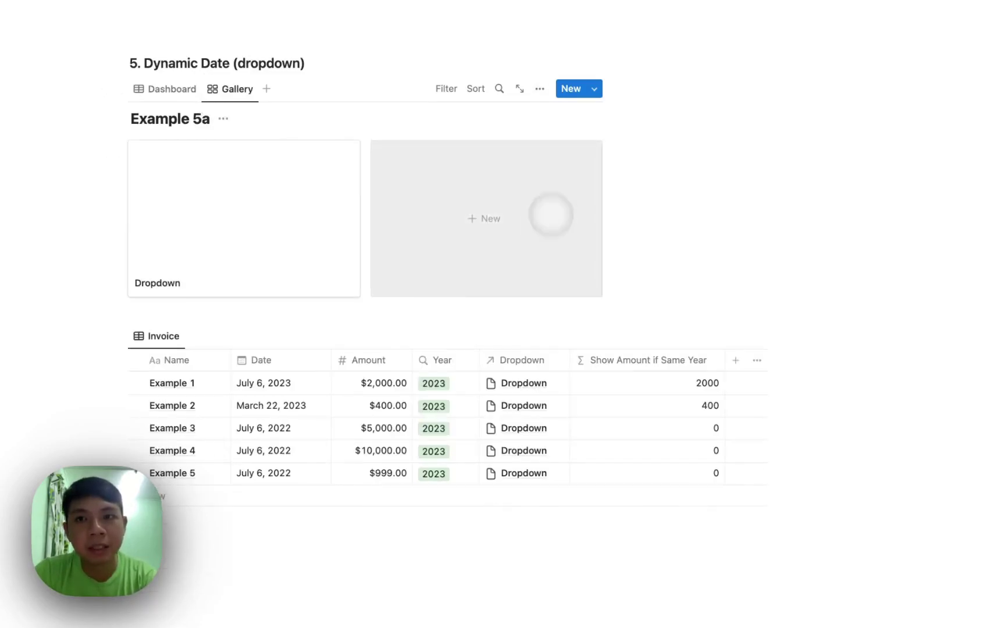
pyautogui.click(540, 88)
pyautogui.click(496, 193)
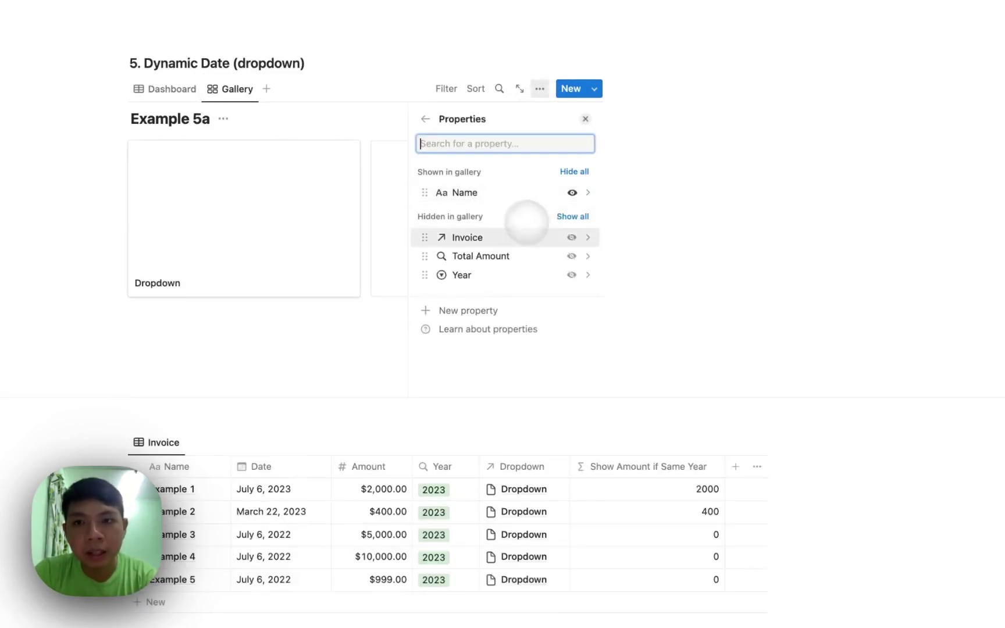
pyautogui.click(572, 256)
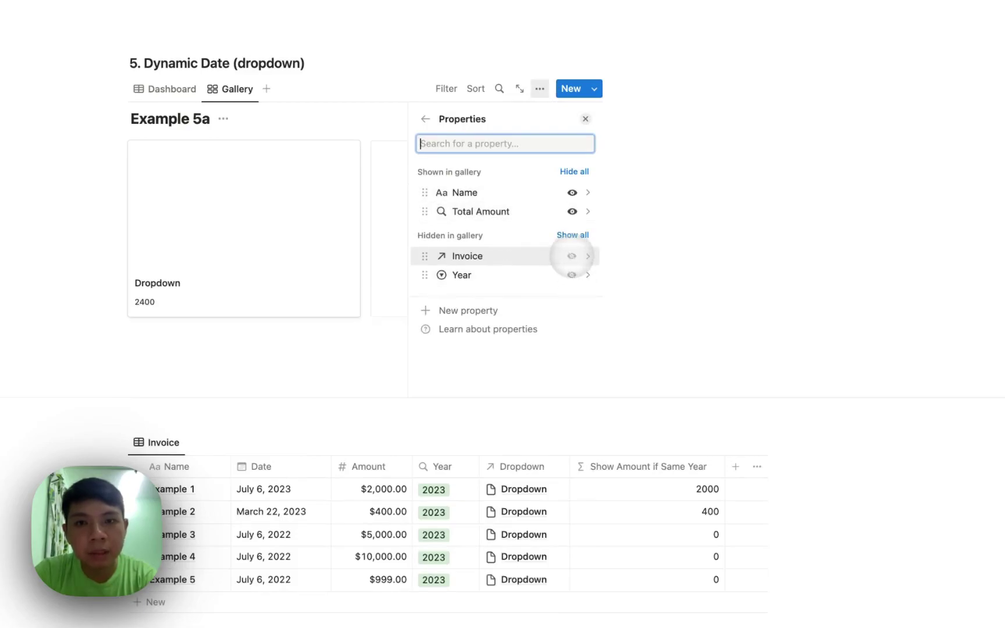
pyautogui.click(274, 248)
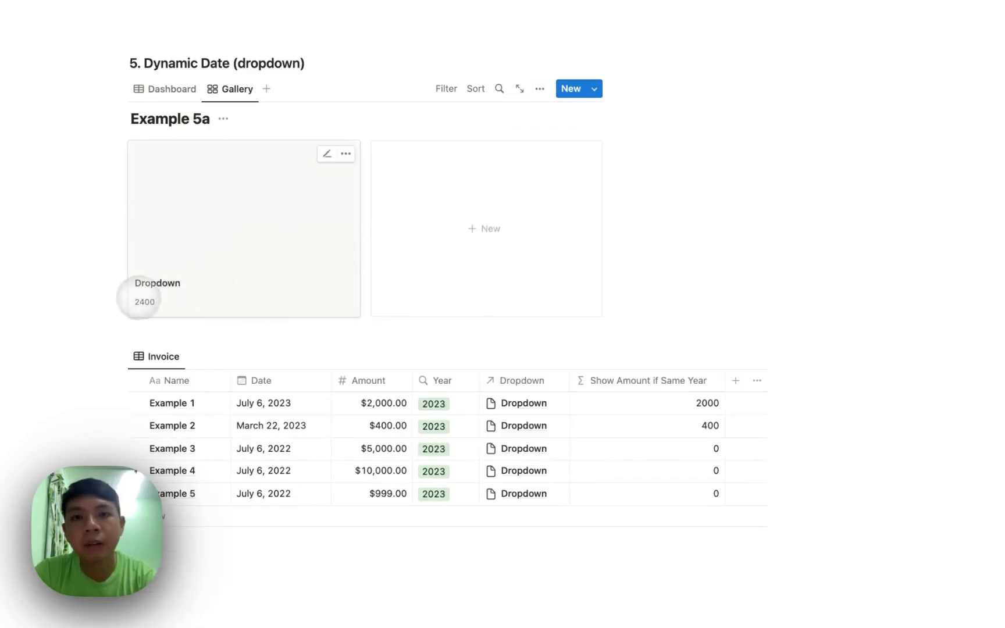
# Compare the Total Amount rollup settings on the gallery card with those in the Dashboard table view.
pyautogui.click(143, 300)
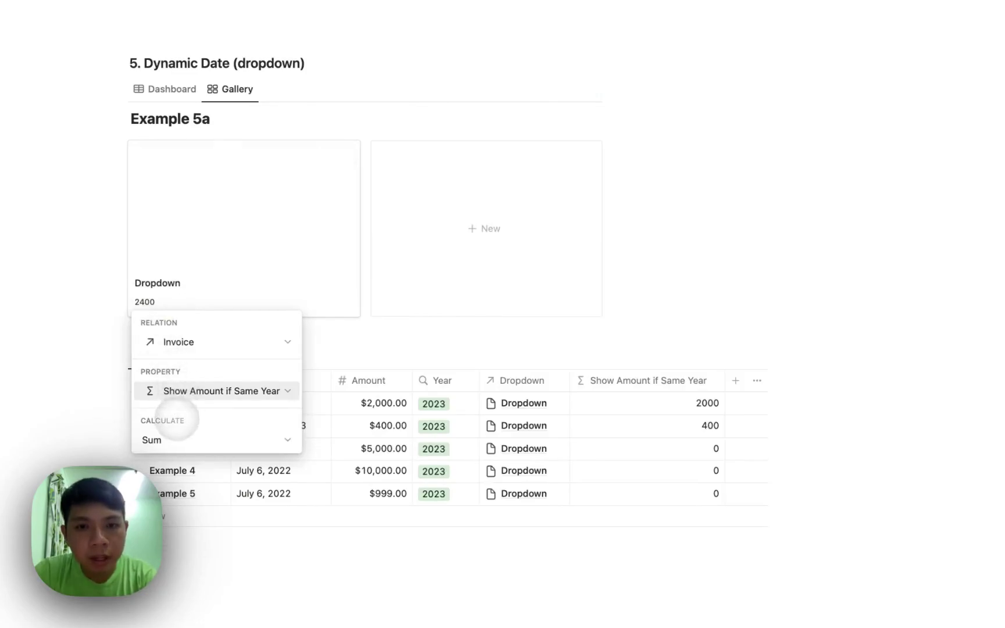
pyautogui.click(146, 88)
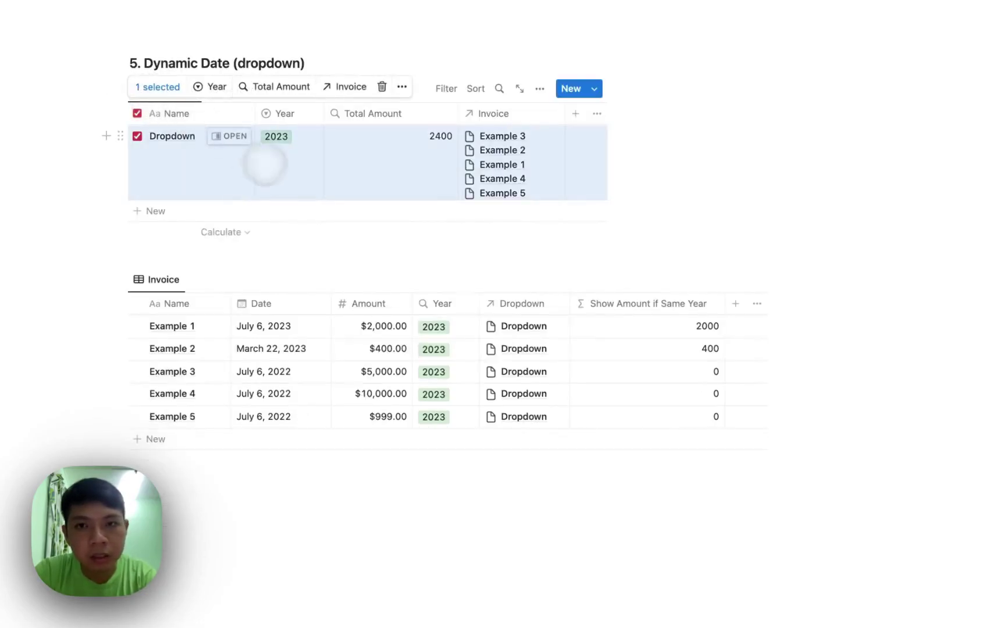
pyautogui.click(446, 138)
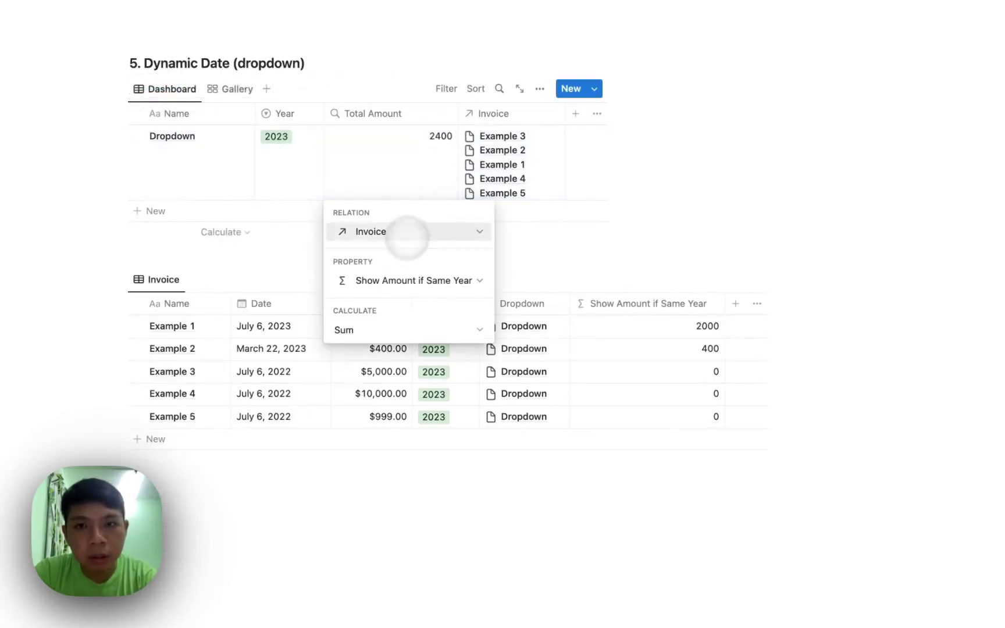
pyautogui.click(378, 180)
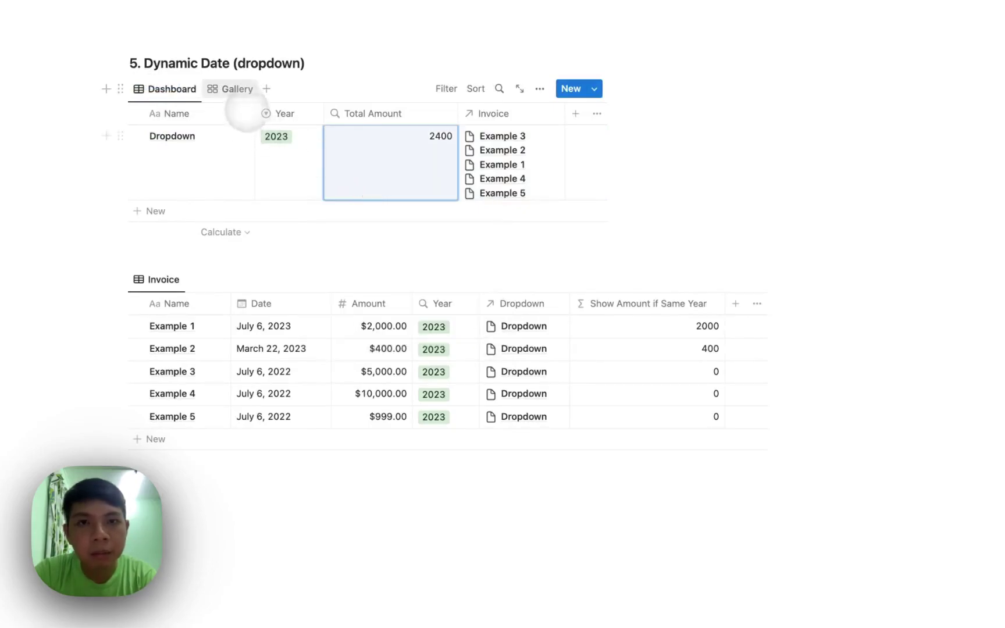
# Show the Year property above Total Amount on the Gallery view's cards.
pyautogui.click(236, 89)
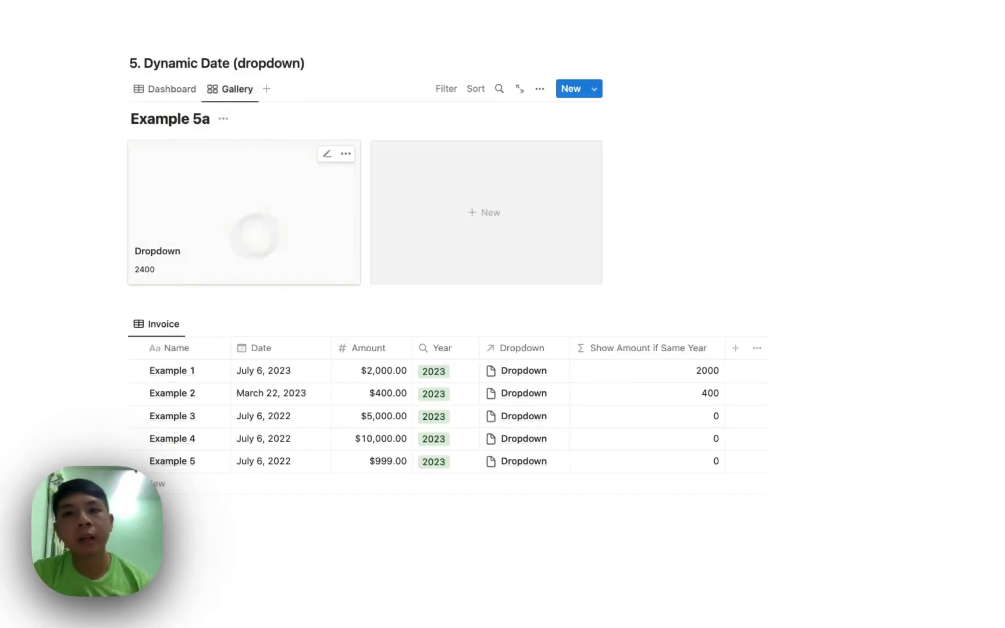
pyautogui.click(539, 89)
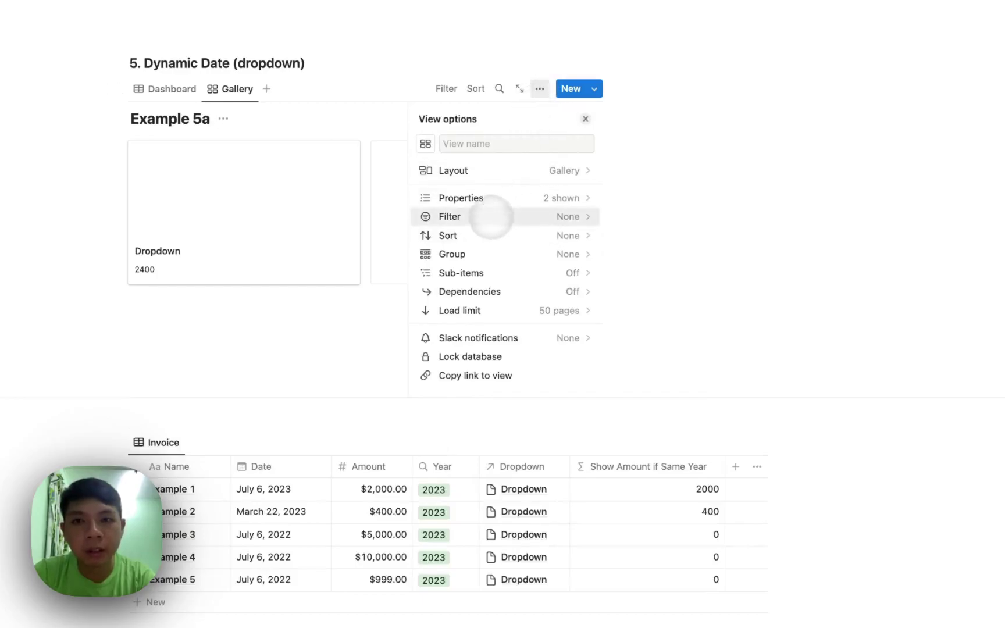
pyautogui.click(488, 200)
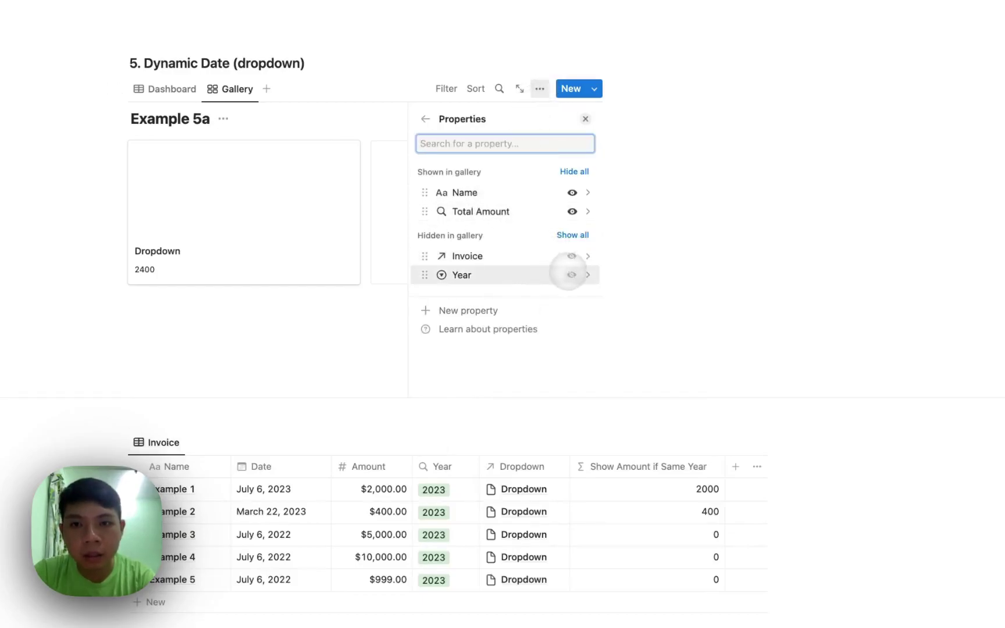
pyautogui.click(571, 275)
pyautogui.moveTo(443, 230); pyautogui.dragTo(427, 209)
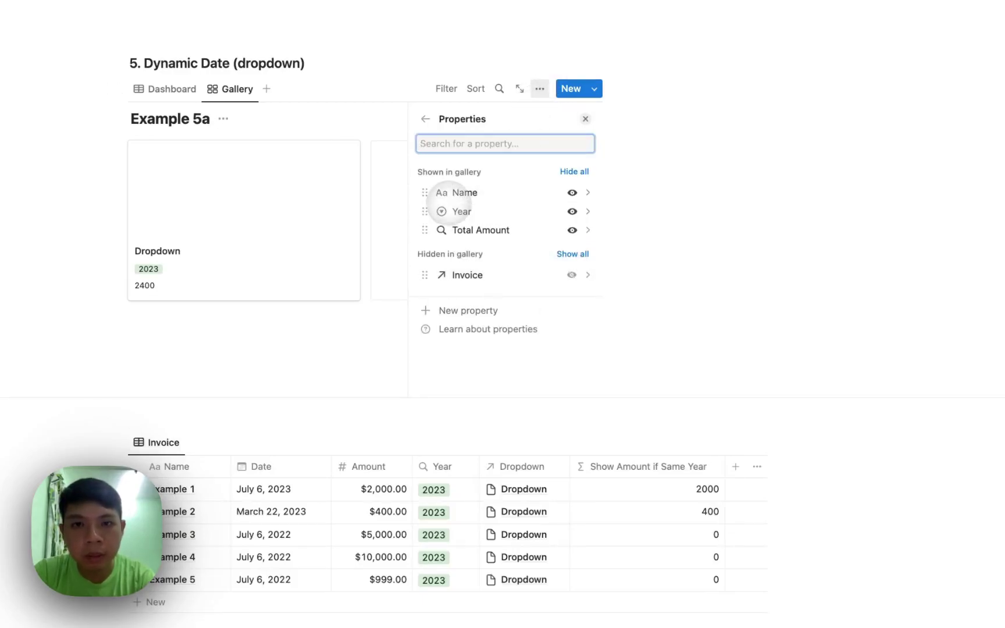
pyautogui.press('Escape')
# Set the Dropdown card's Year to 2022 in the Gallery view, and return to the Dashboard table view.
pyautogui.click(148, 269)
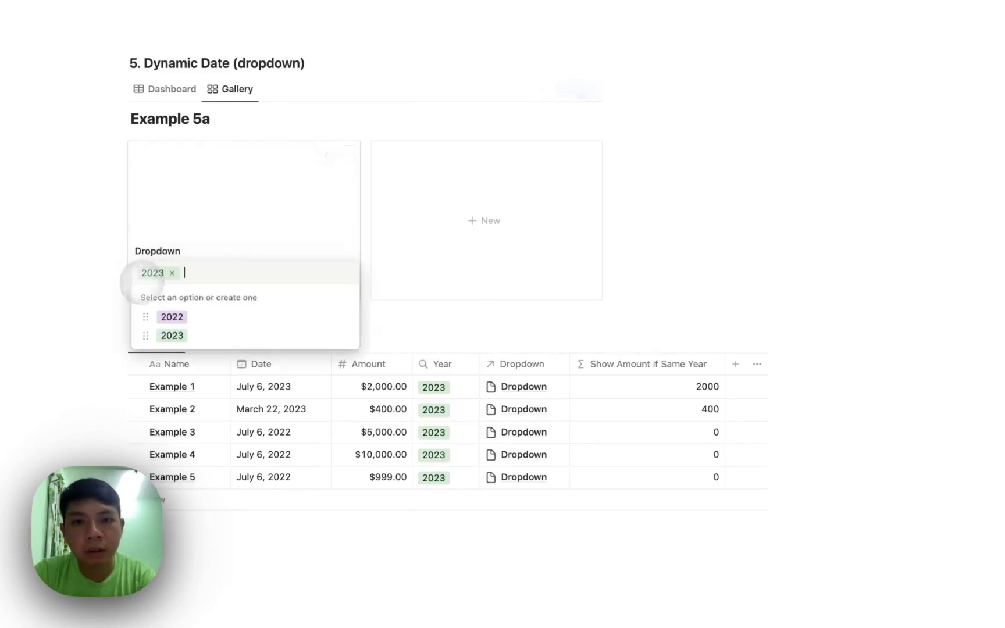
pyautogui.click(172, 316)
pyautogui.press('Escape')
pyautogui.click(95, 302)
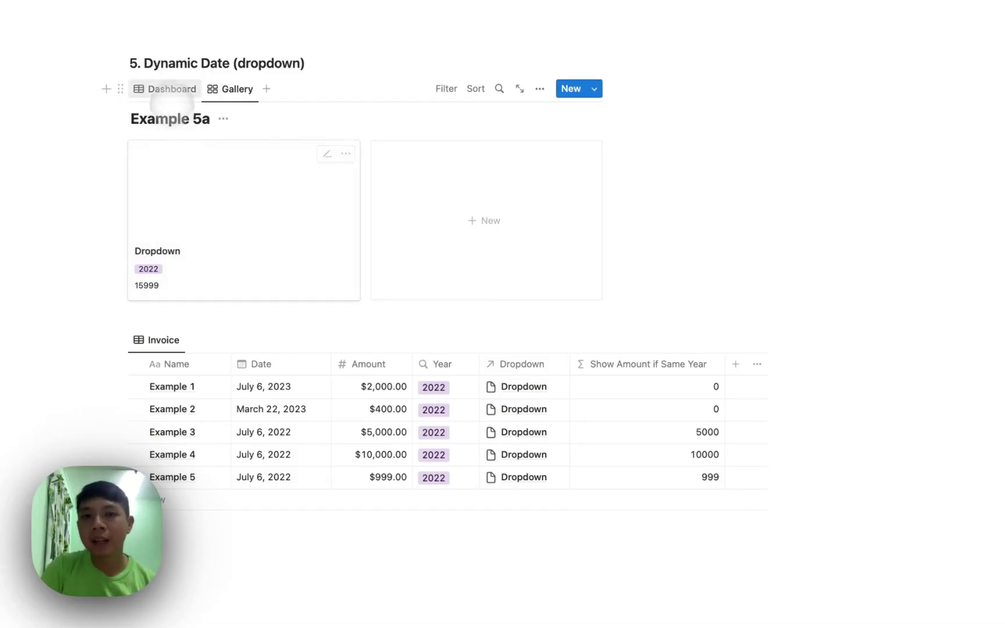
pyautogui.click(168, 89)
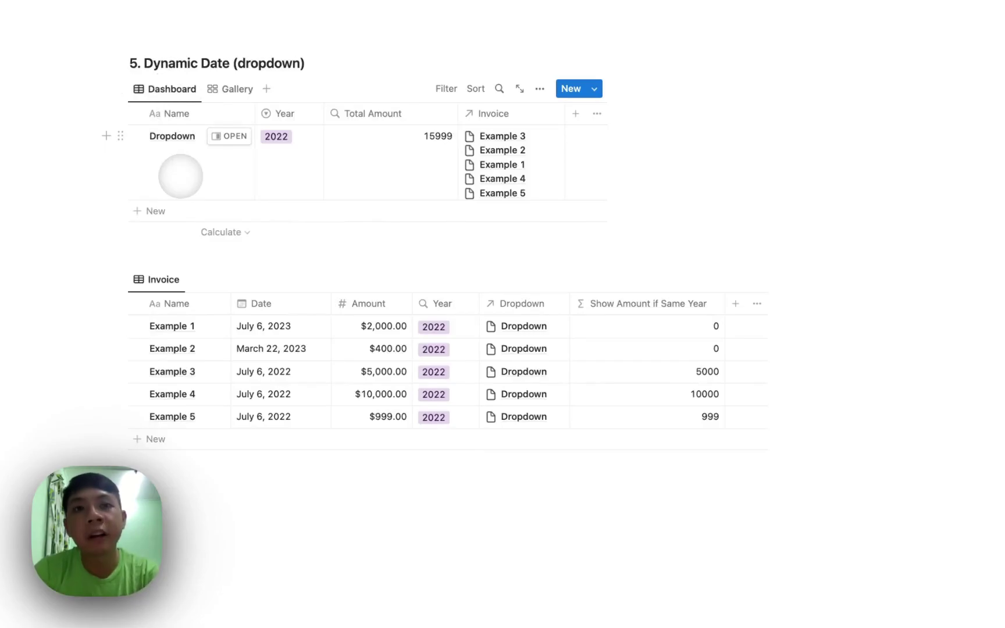